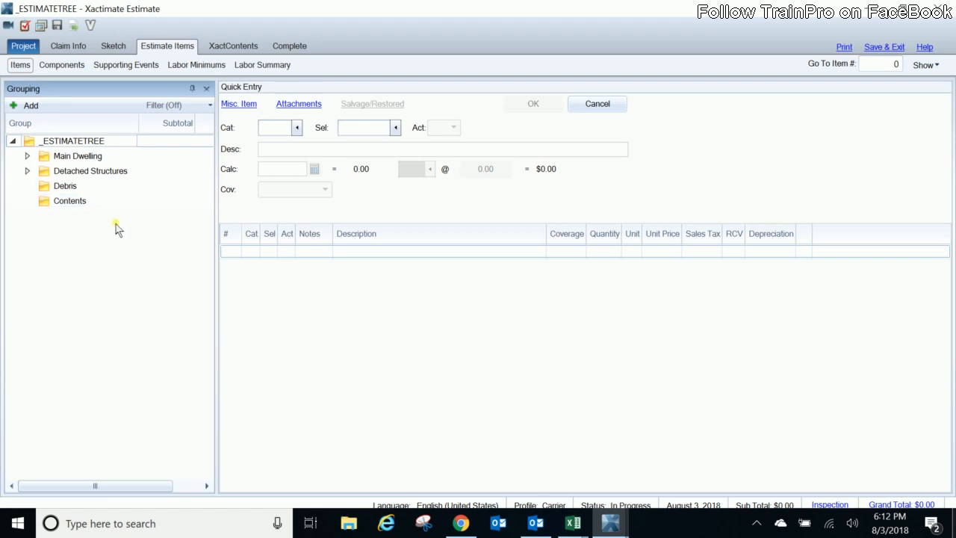
- Examine the subgroups and exterior elevations under Main Dwelling and Detached Structures in the grouping tree, and collapse both groups
left_click(26, 157)
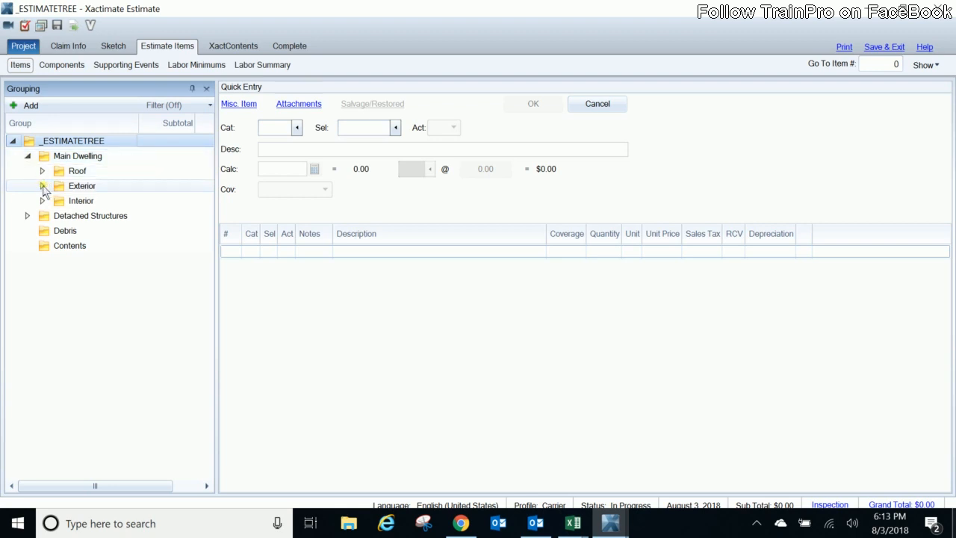
left_click(42, 187)
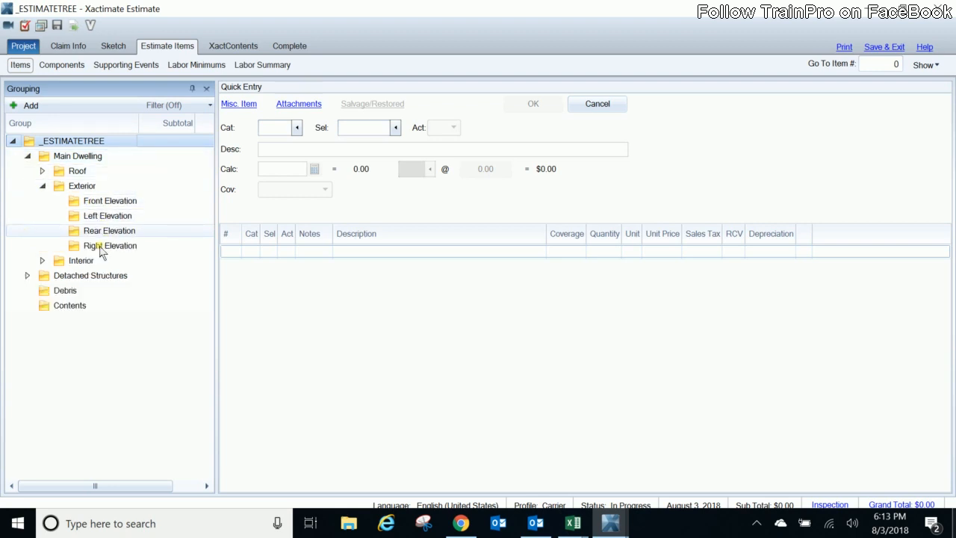
left_click(27, 276)
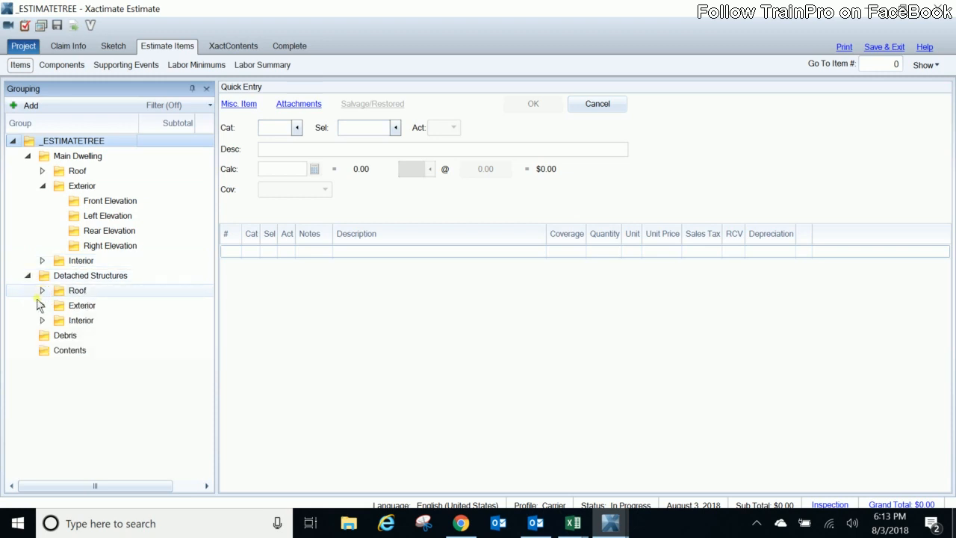
left_click(42, 305)
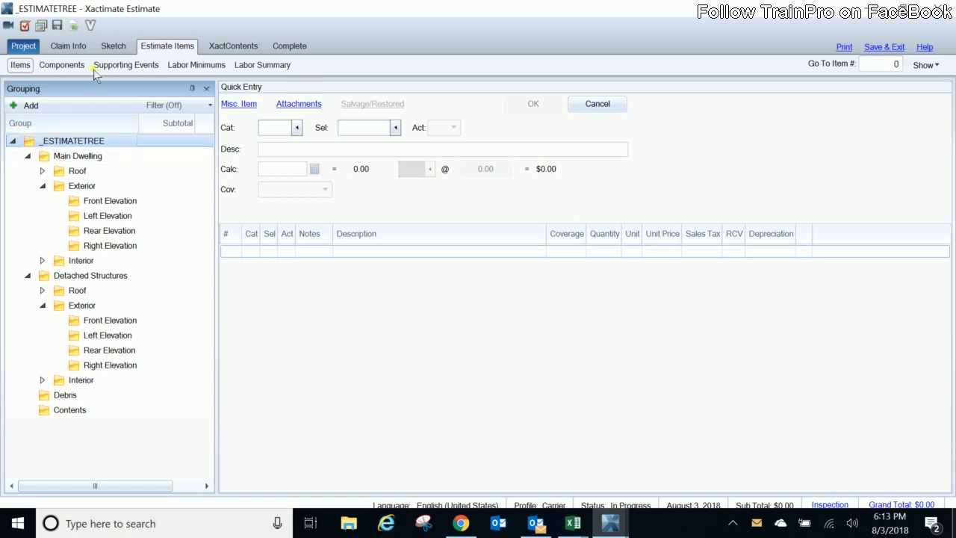
left_click(27, 155)
left_click(26, 171)
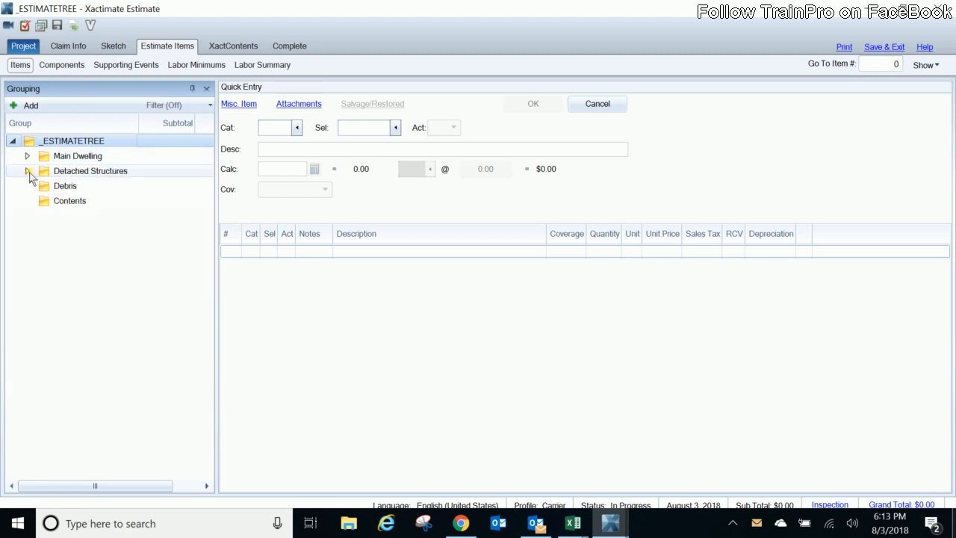
- View the Interior and Roof levels of the Main Dwelling sketch
left_click(114, 45)
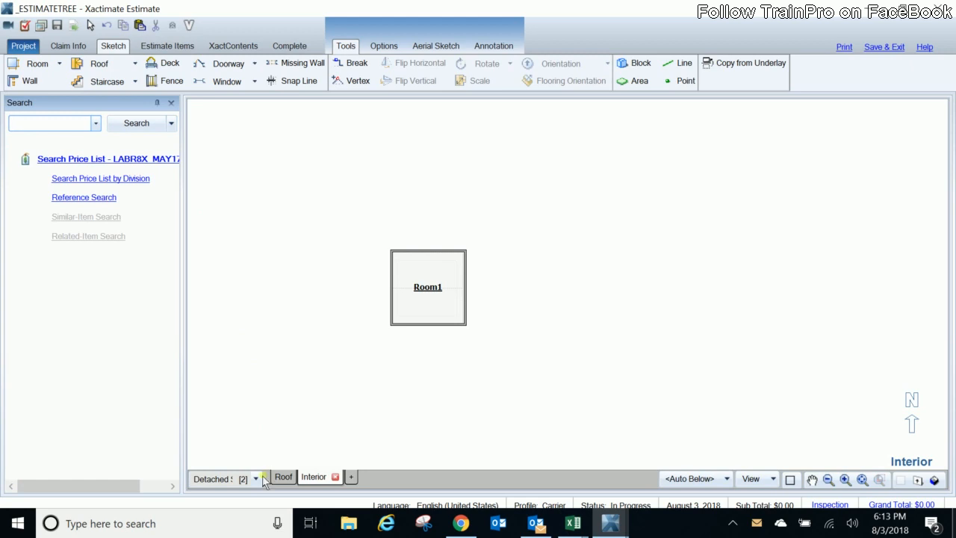
left_click(211, 480)
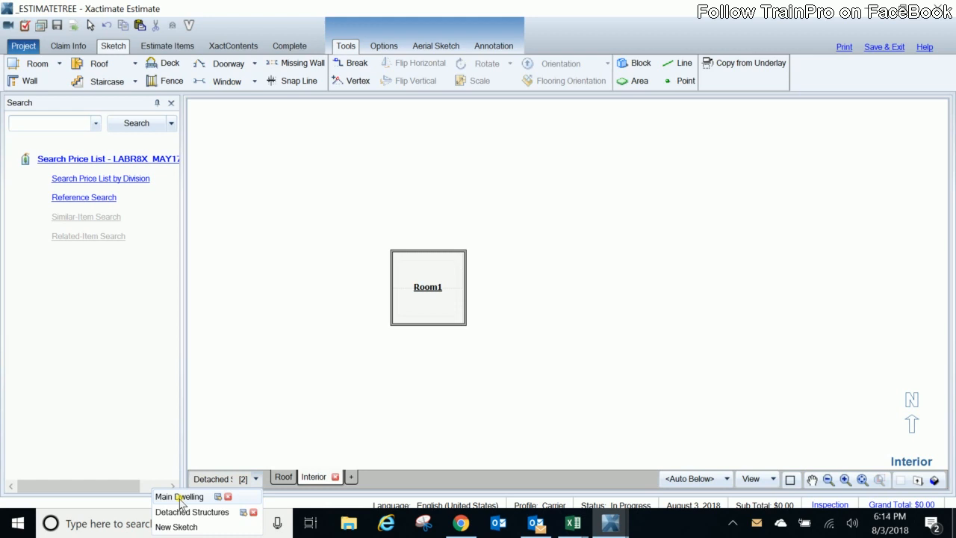
left_click(179, 498)
left_click(284, 481)
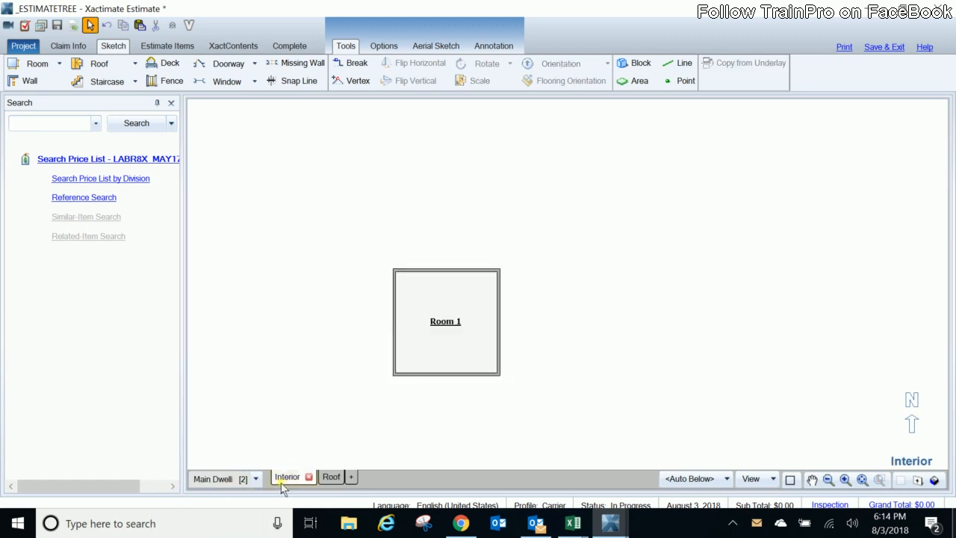
left_click(321, 479)
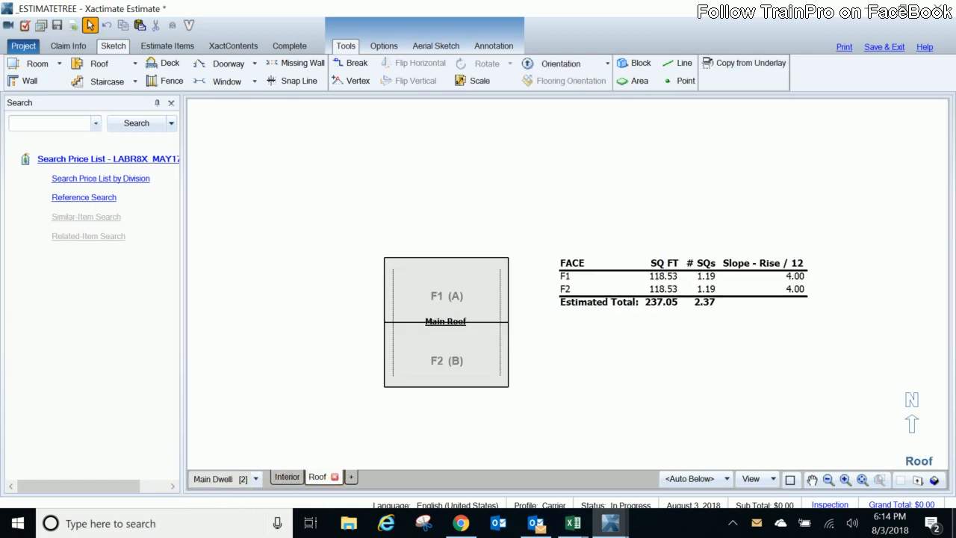
left_click(284, 477)
- View the Roof and Interior levels of the Detached Structures sketch
left_click(256, 479)
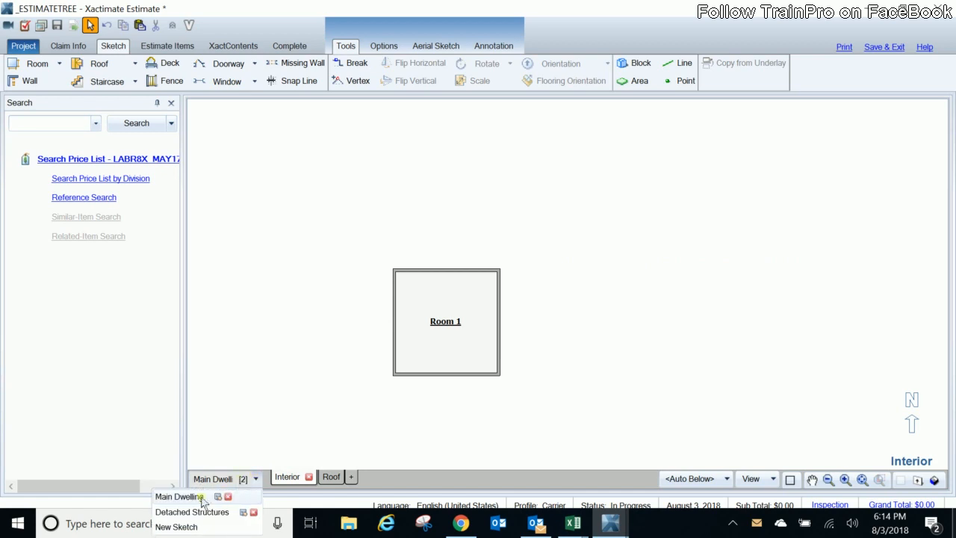
left_click(171, 513)
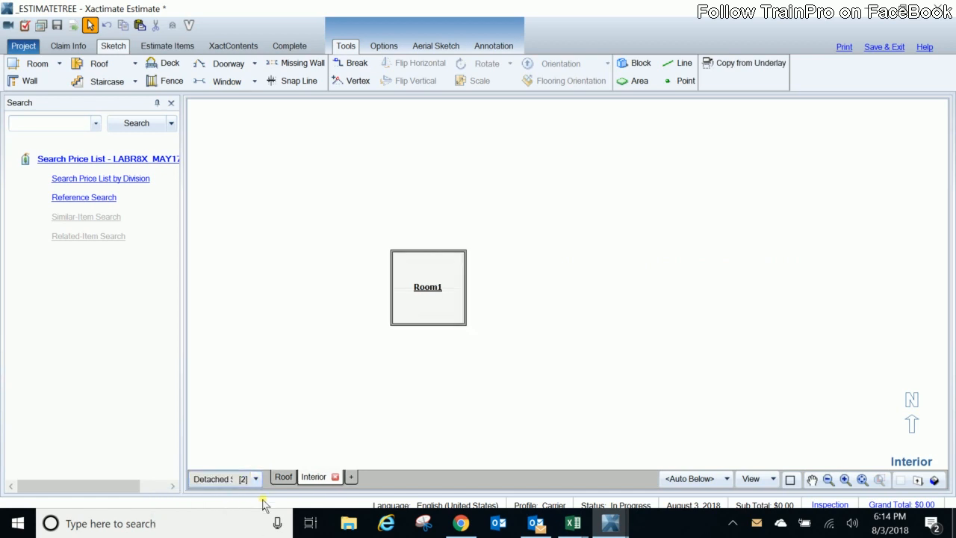
left_click(287, 476)
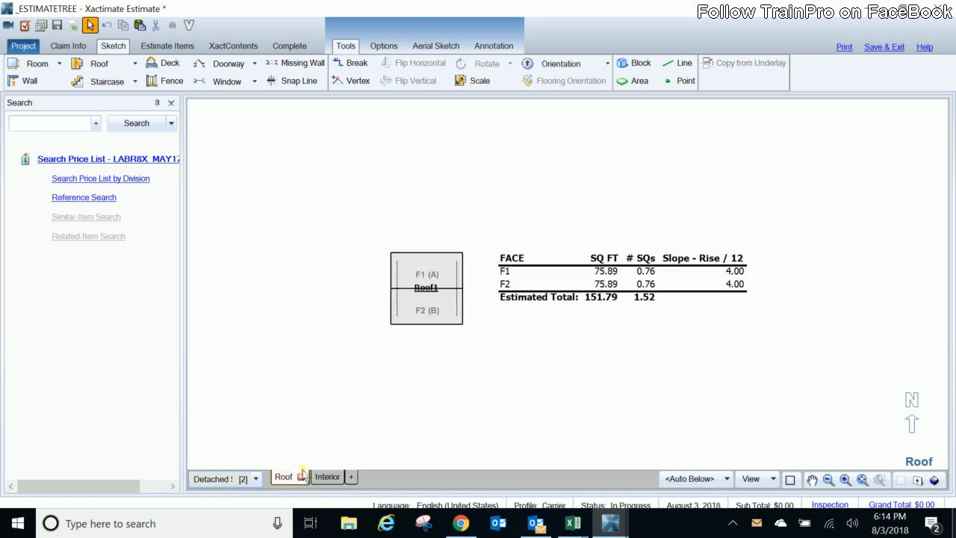
left_click(314, 478)
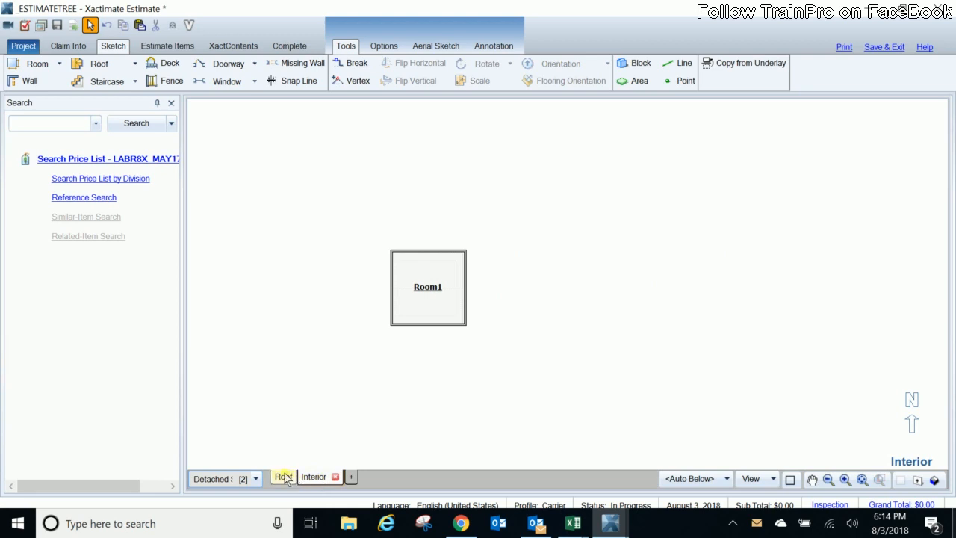
left_click(282, 477)
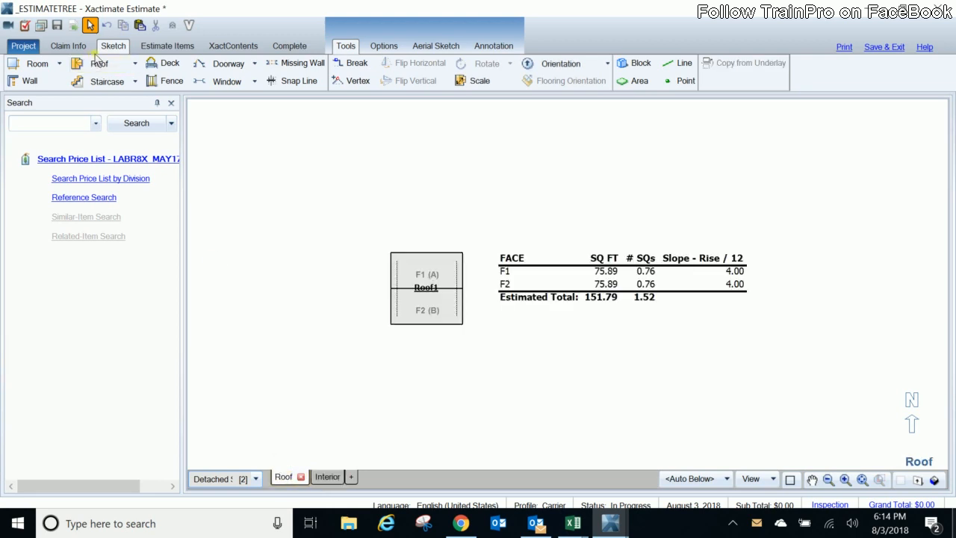
- Expand the Roof and Interior groups of Main Dwelling and Detached Structures in the estimate items to examine their contents
left_click(163, 49)
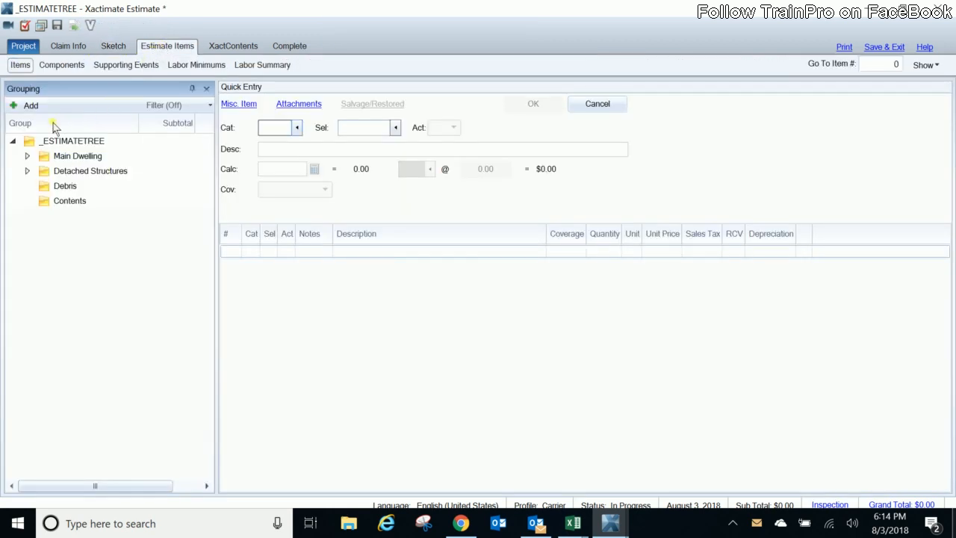
left_click(26, 156)
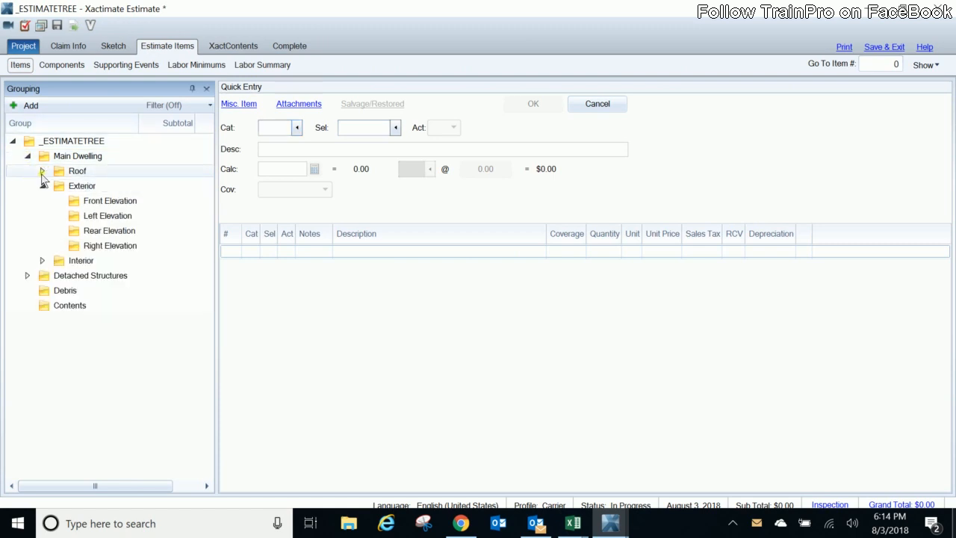
left_click(42, 171)
left_click(42, 277)
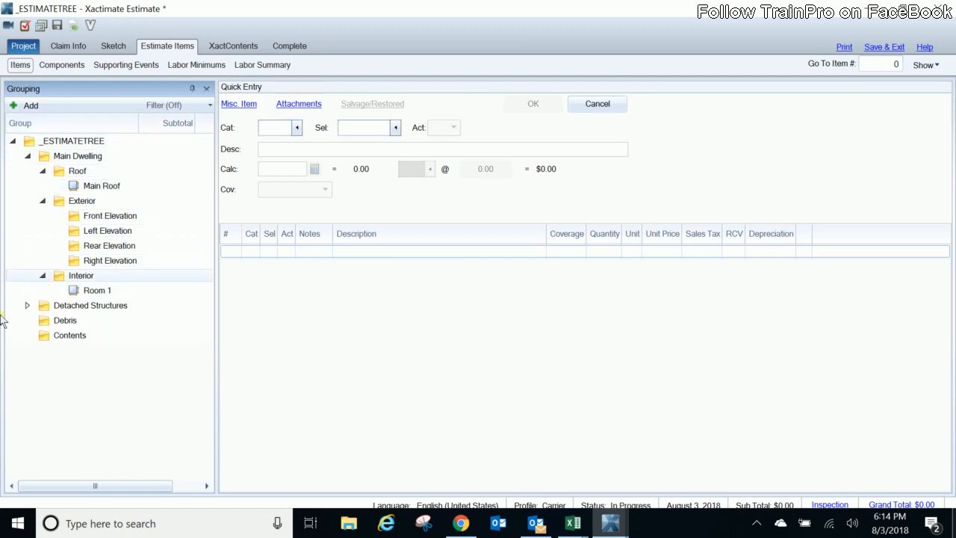
left_click(27, 305)
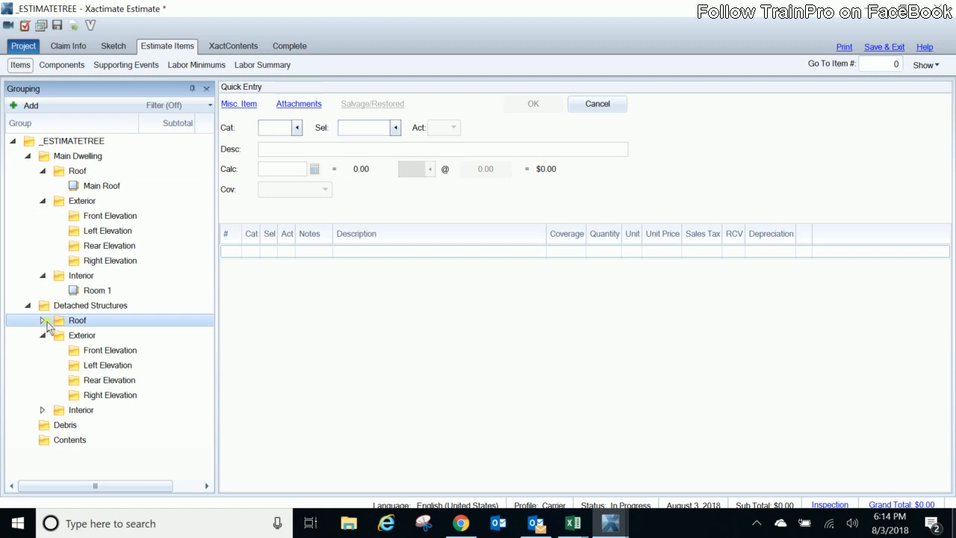
left_click(42, 319)
left_click(43, 425)
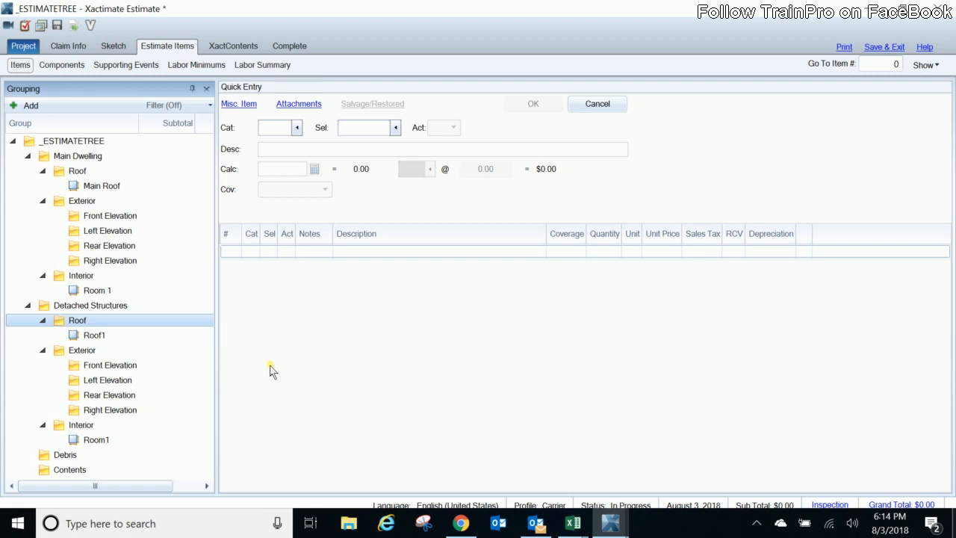
- Collapse and re-expand the Main Dwelling and Detached Structures groups to review the full grouping tree
left_click(27, 305)
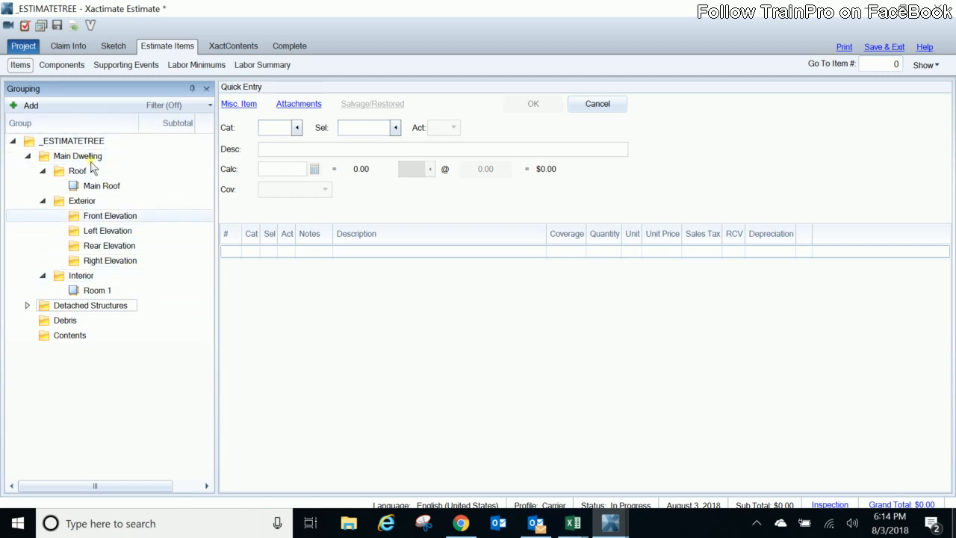
left_click(27, 156)
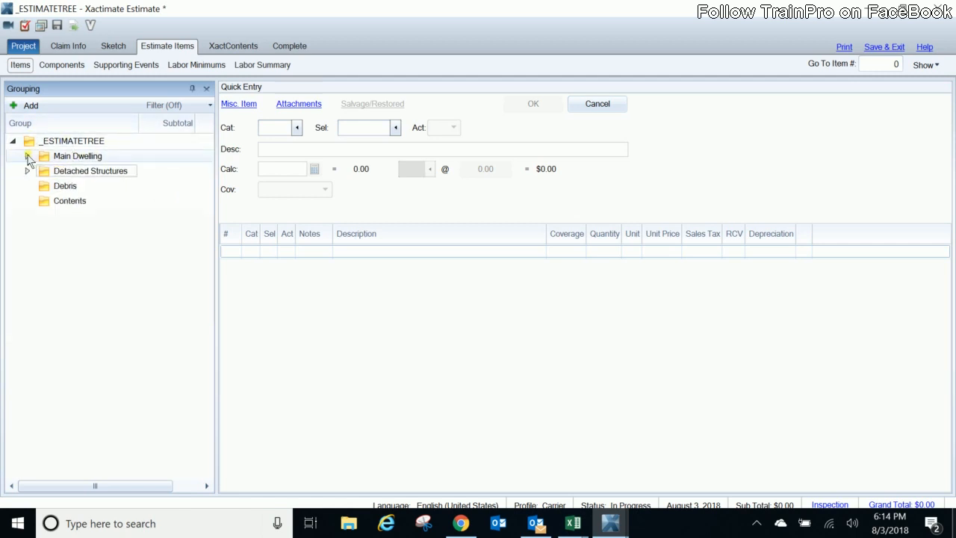
left_click(27, 157)
left_click(27, 156)
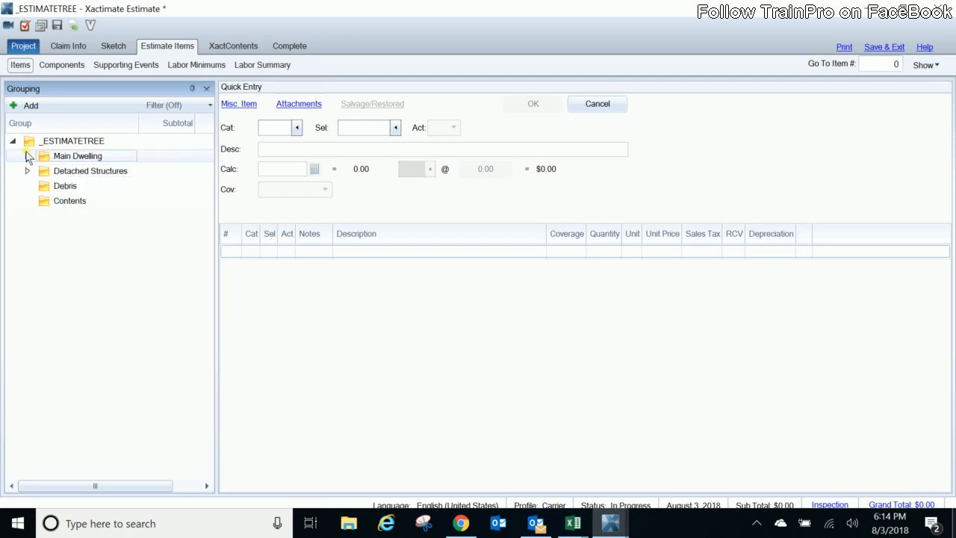
left_click(27, 156)
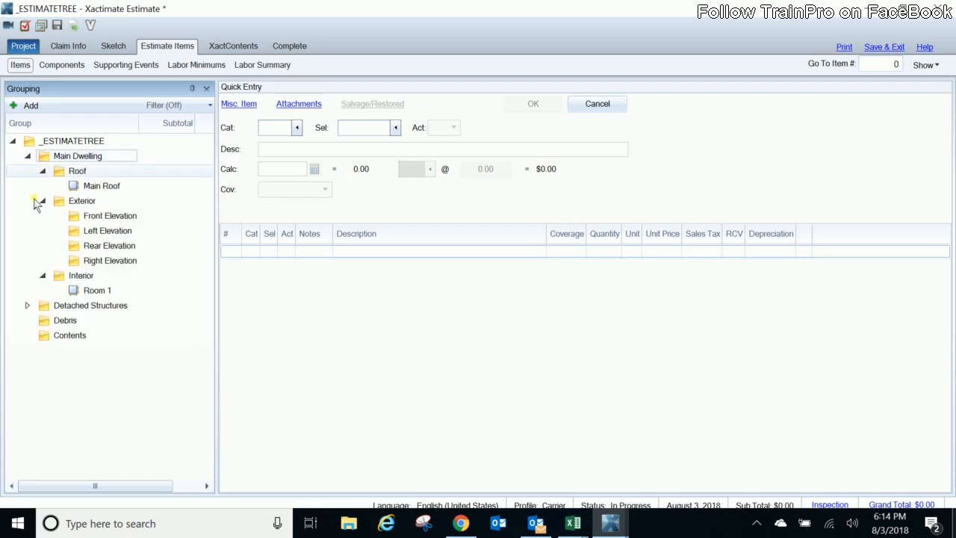
left_click(27, 306)
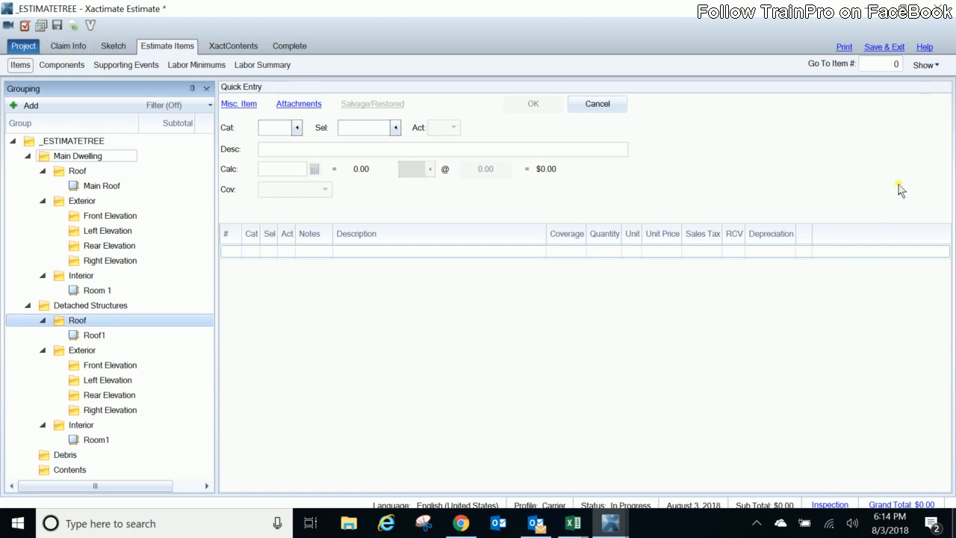
- Save and exit the template estimate and create a new Carrier estimate project named SAMPLE
left_click(884, 48)
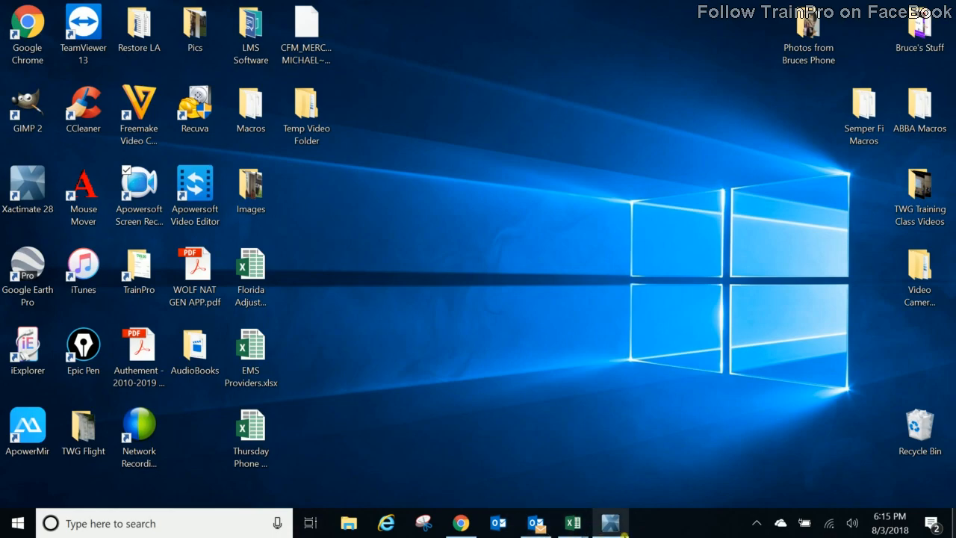
left_click(610, 524)
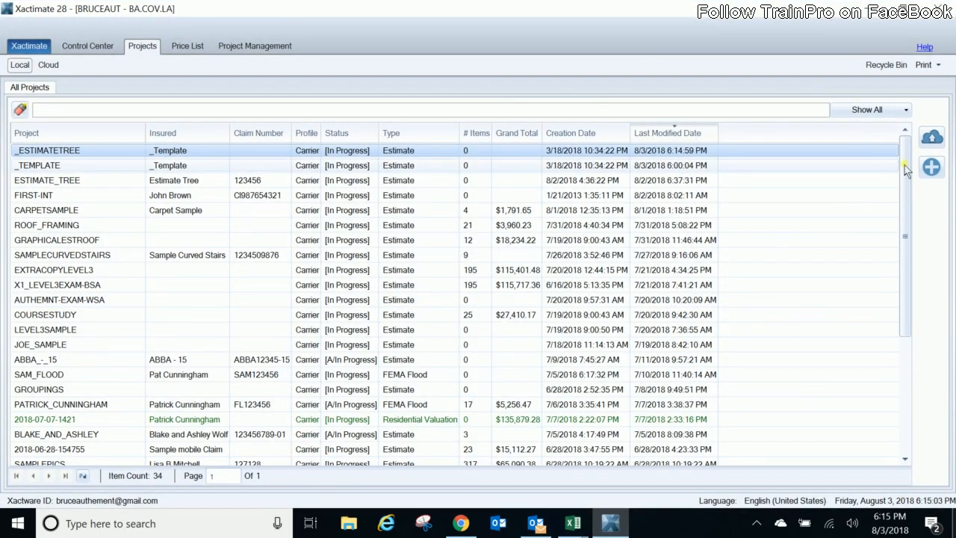
left_click(931, 168)
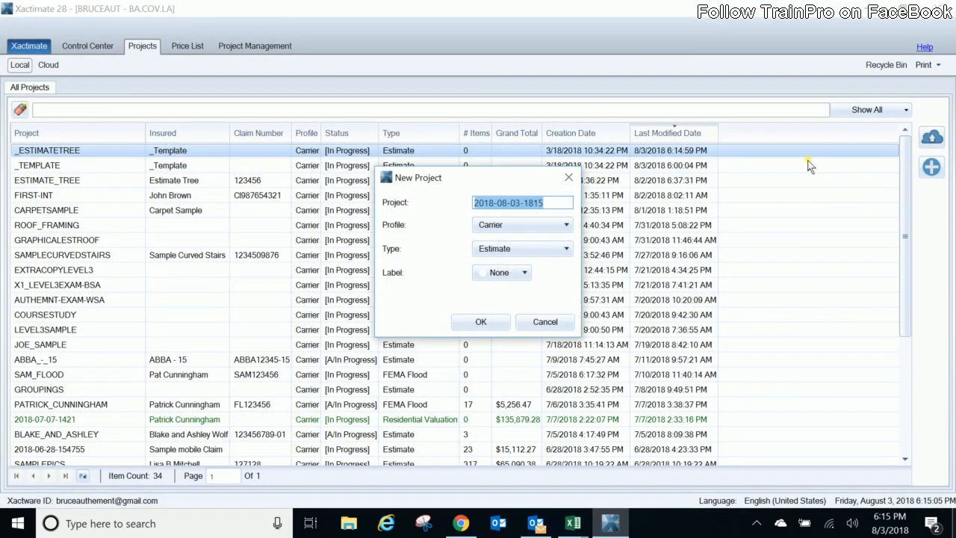
type("SAMPLE")
key("Return")
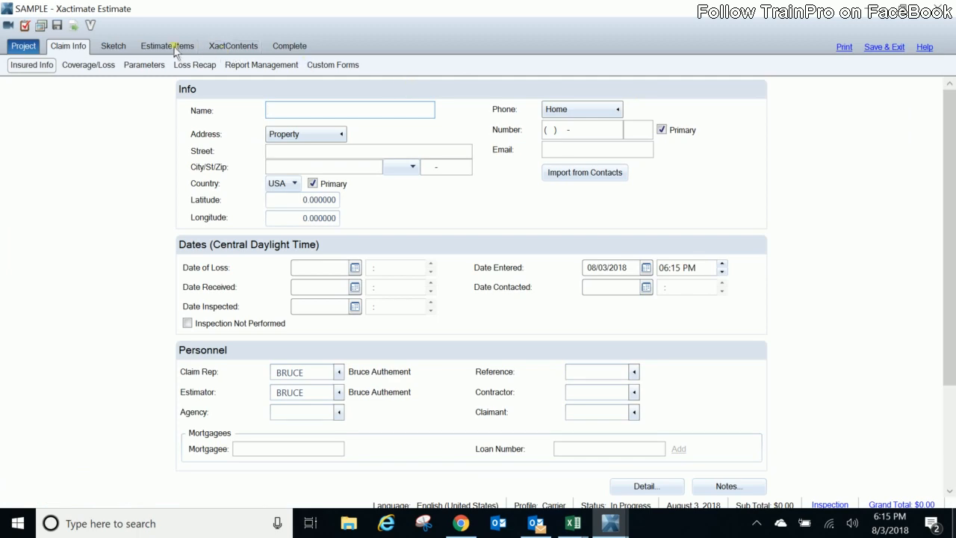
- View the estimate items and grouping tree of the SAMPLE project
left_click(171, 48)
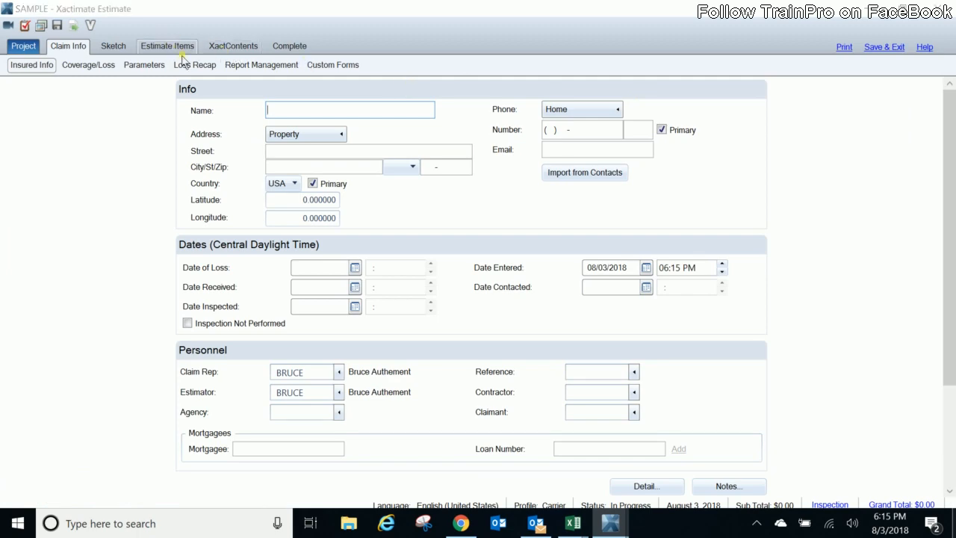
left_click(220, 80)
double_click(220, 81)
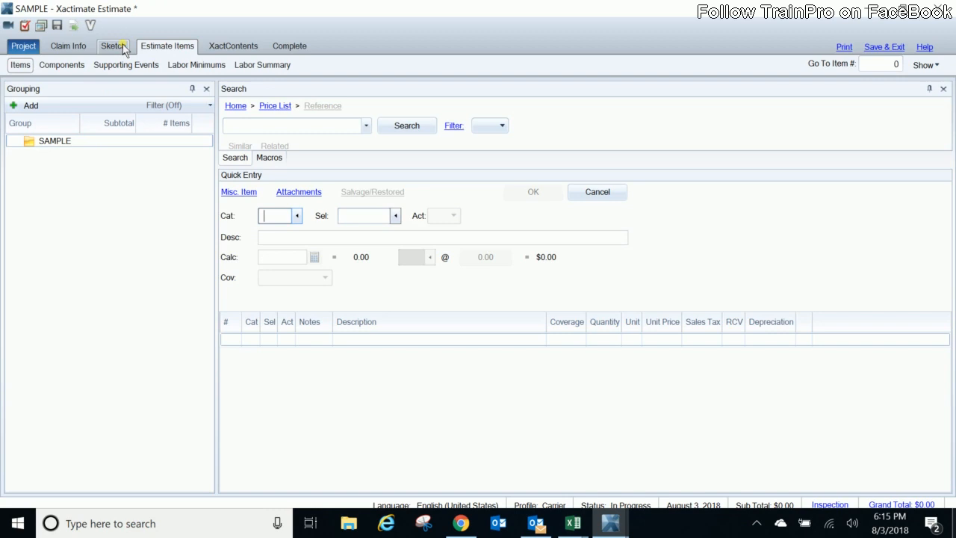
- Rename the SKETCH1 sketch page to Main Dwelling, with its code generated automatically
left_click(114, 46)
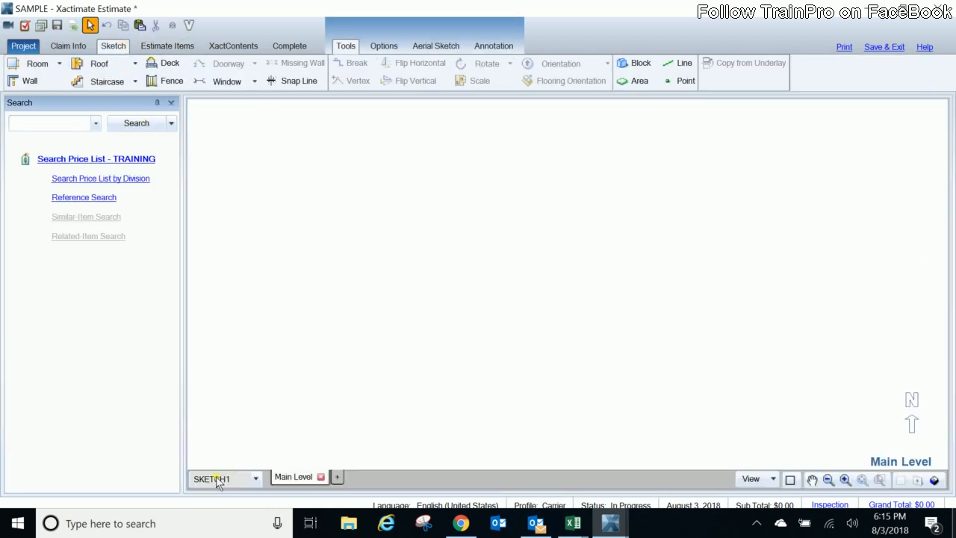
left_click(256, 478)
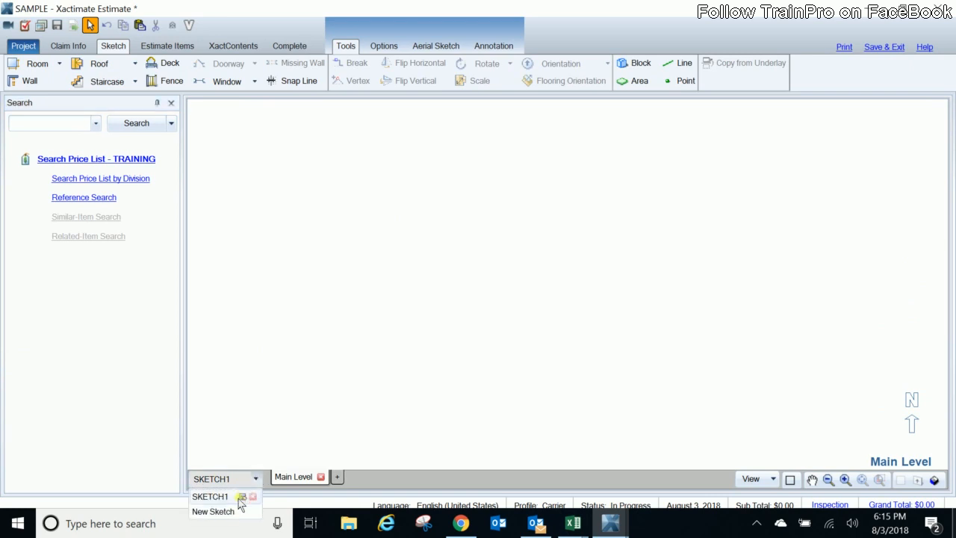
left_click(242, 497)
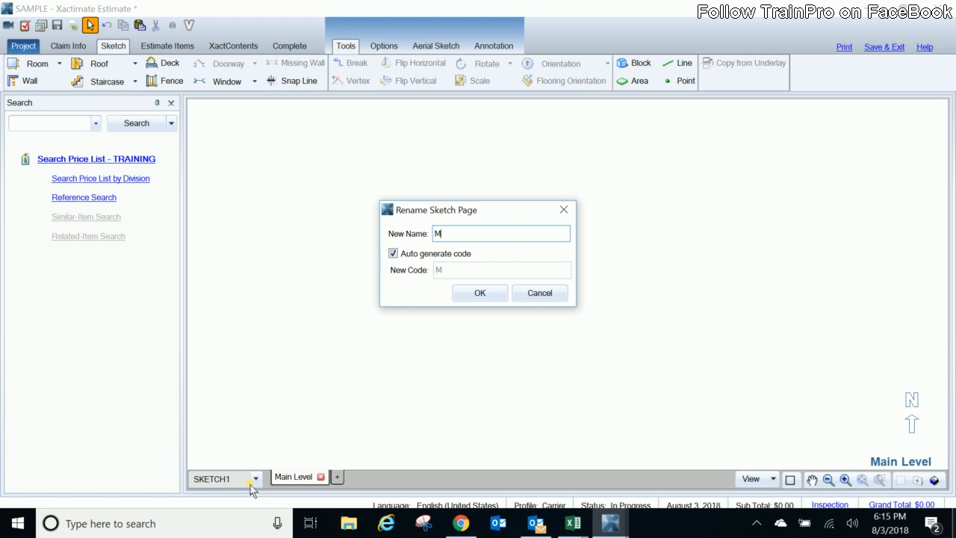
type("welling")
left_click(479, 293)
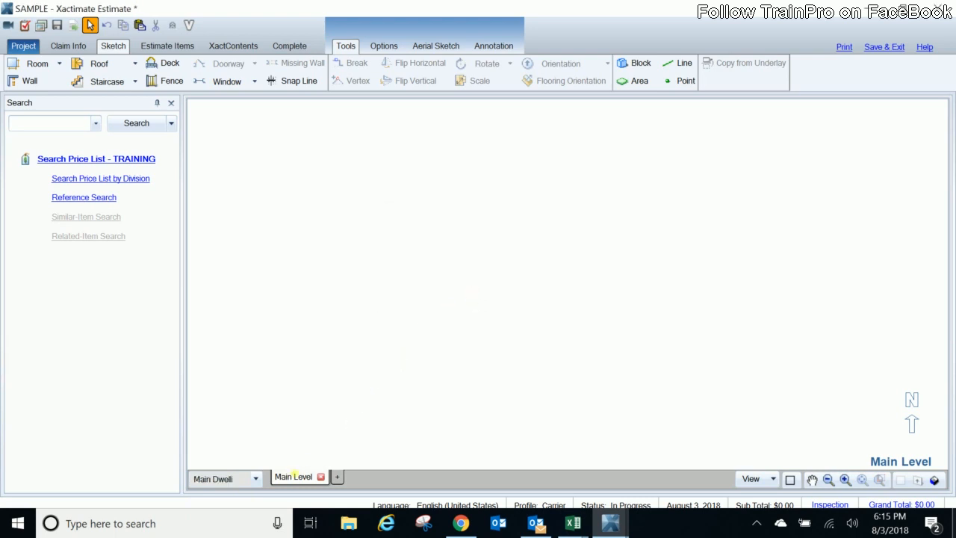
- Rename the Main Level of the Main Dwelling sketch to Interior
right_click(290, 482)
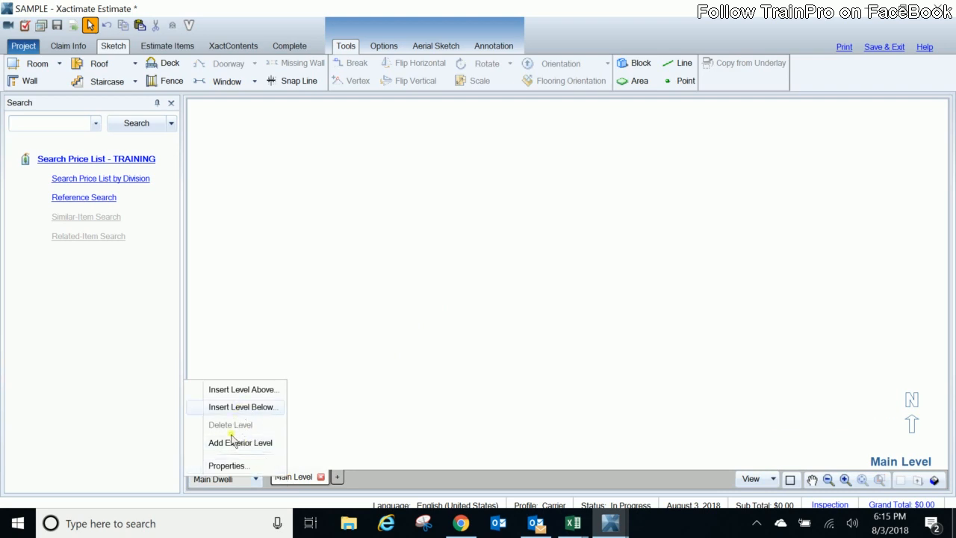
left_click(222, 464)
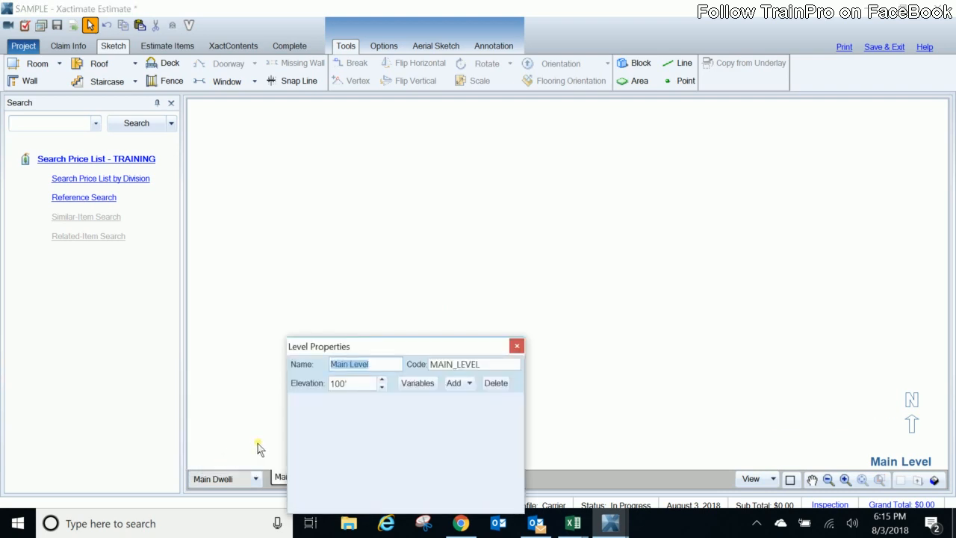
type("Interior")
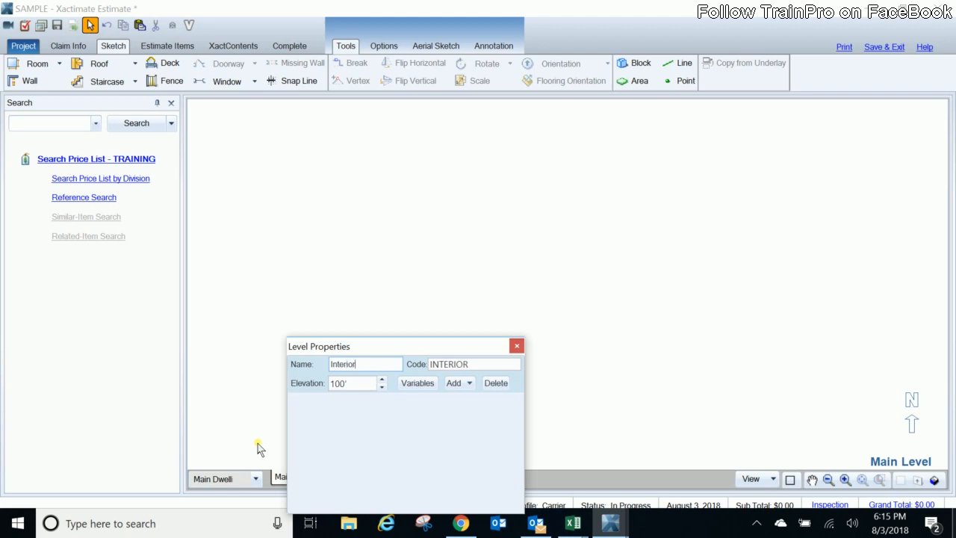
key("Return")
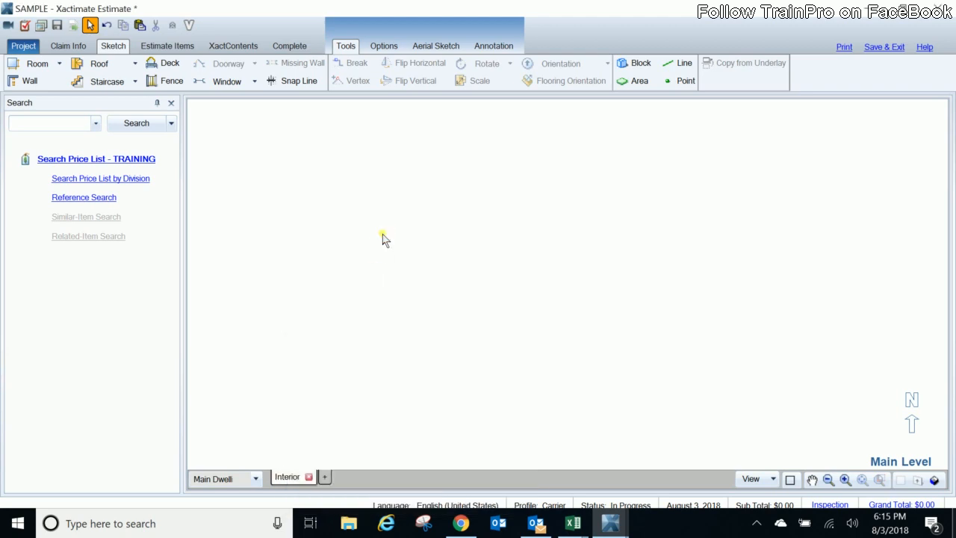
- Add a second level named Roof to the Main Dwelling sketch
left_click(325, 476)
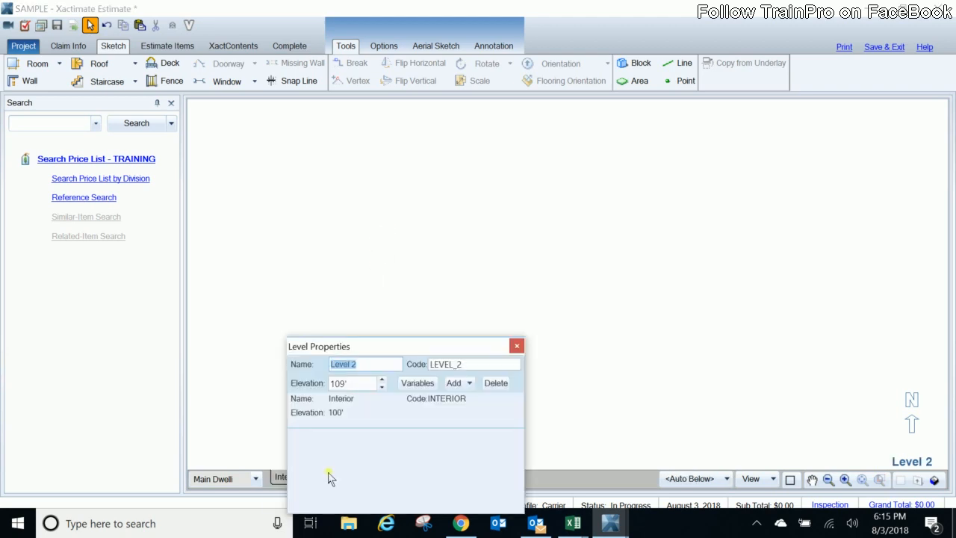
type("Ro")
key("Return")
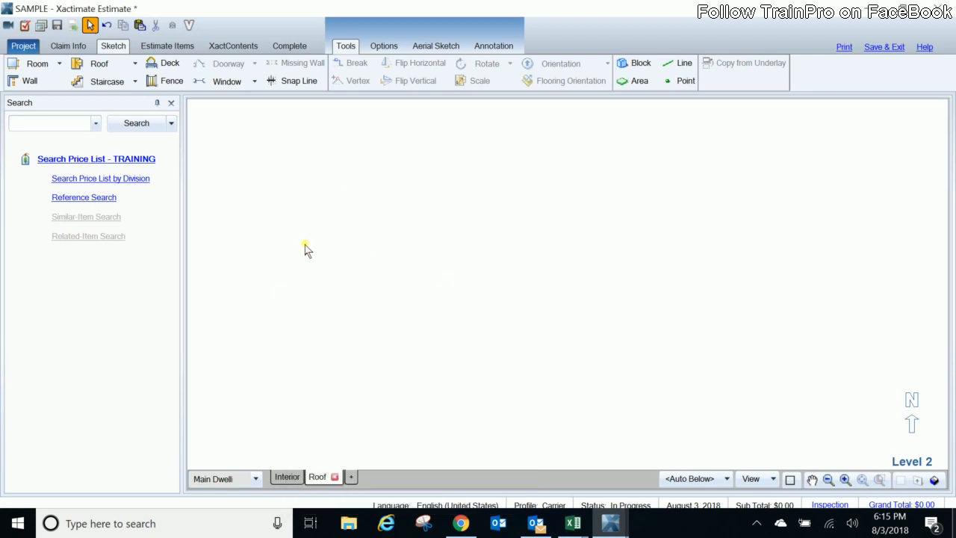
- Place a 12' by 12' room on the Interior level
left_click(282, 480)
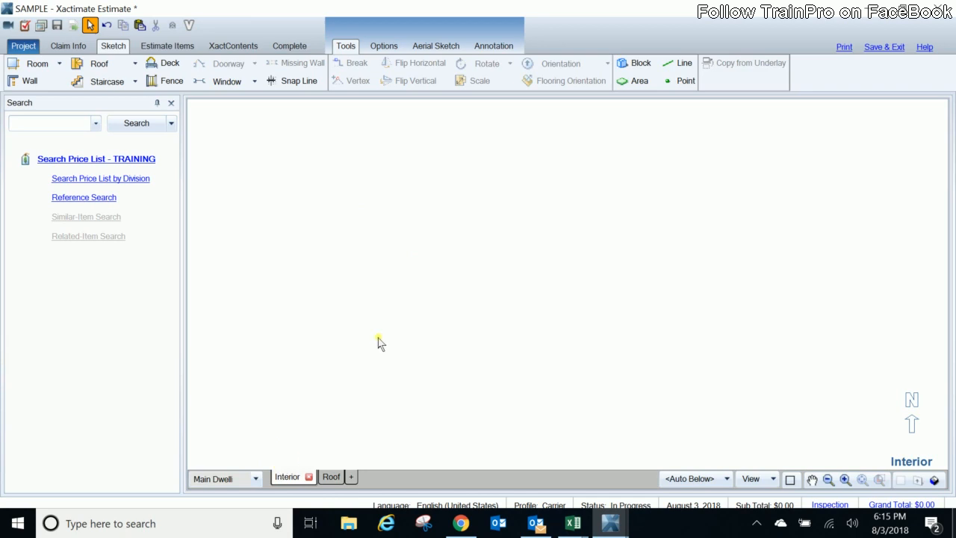
left_click(403, 282)
left_click(403, 281)
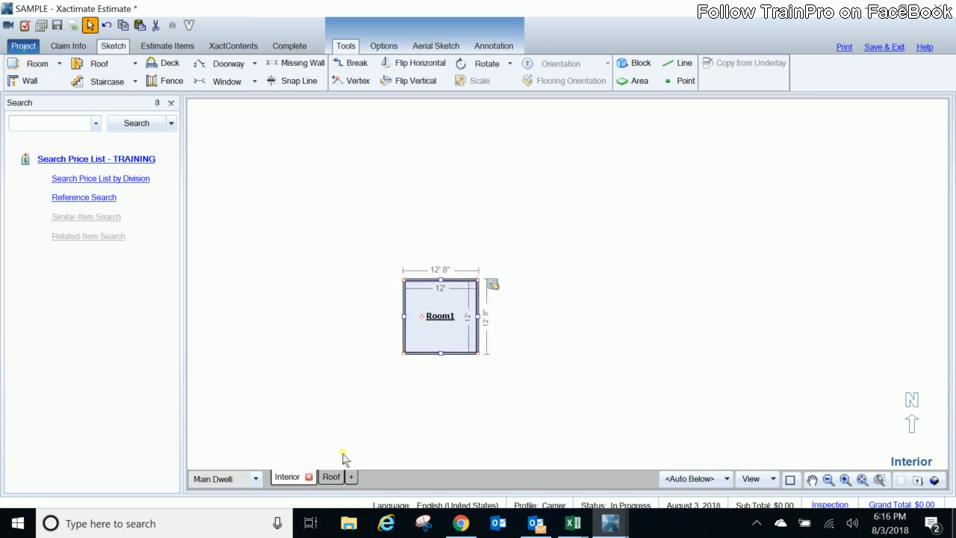
- Place a two-face 12' by 12' roof over the room's outline on the Roof level
left_click(333, 478)
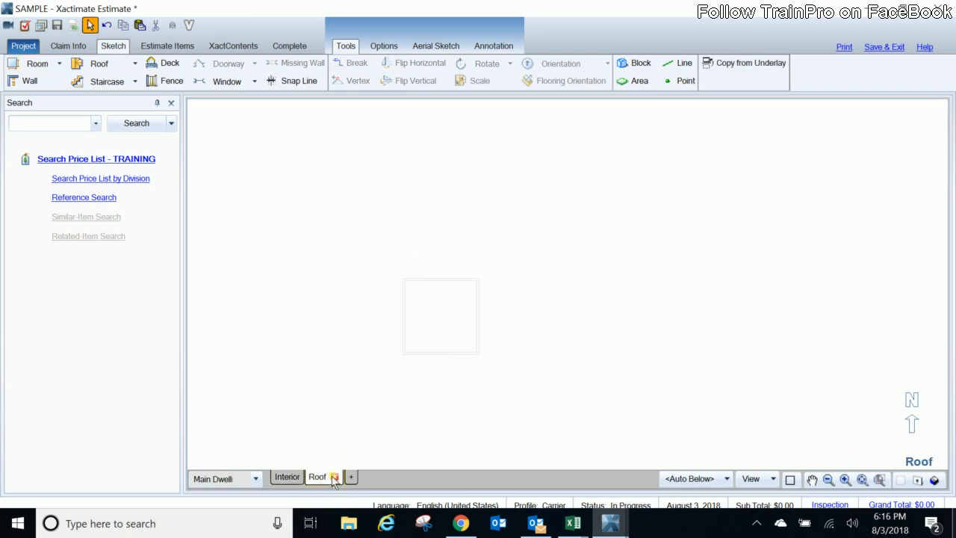
left_click(99, 64)
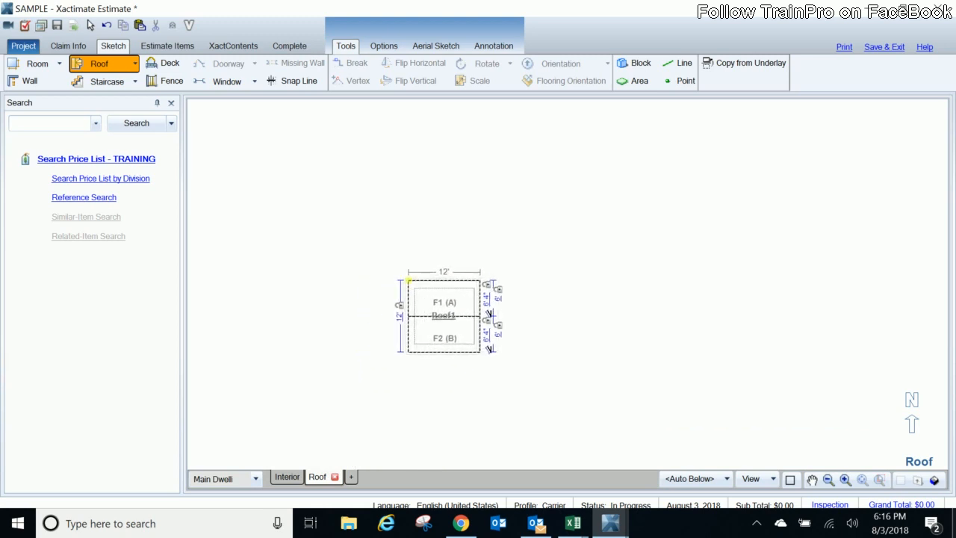
left_click(407, 277)
left_click(284, 344)
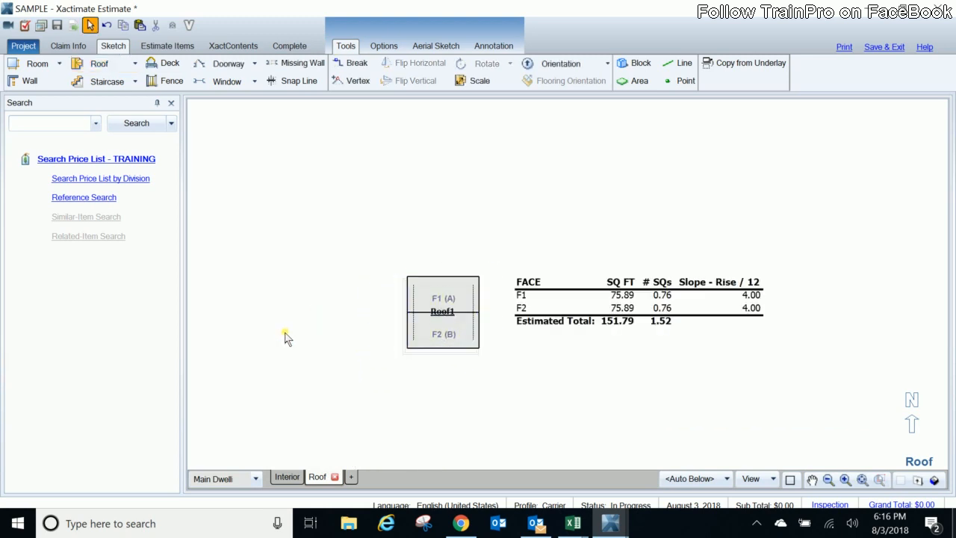
- In the estimate items' grouping tree, move the Roof group above Interior and collapse the Interior group
left_click(159, 47)
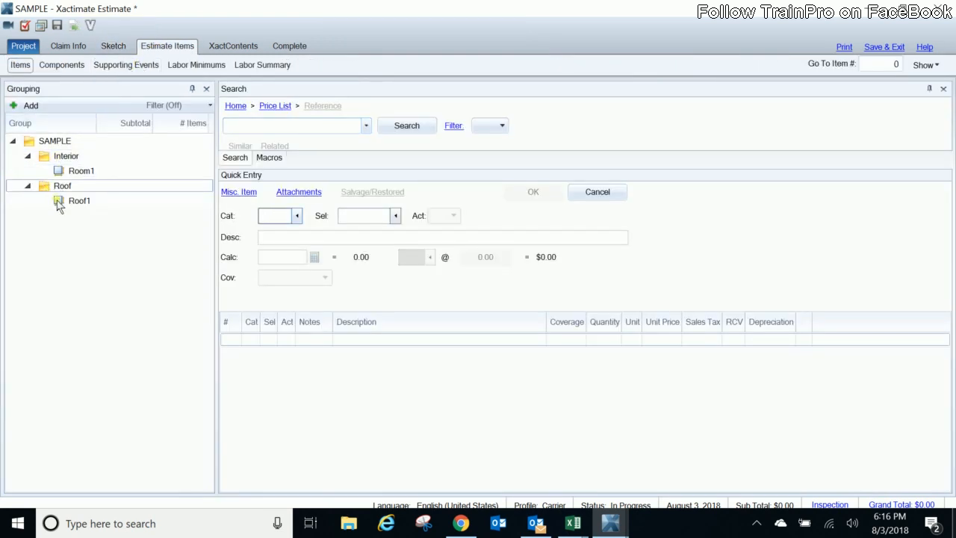
left_click(29, 186)
left_click_drag(32, 188, 44, 156)
left_click(28, 155)
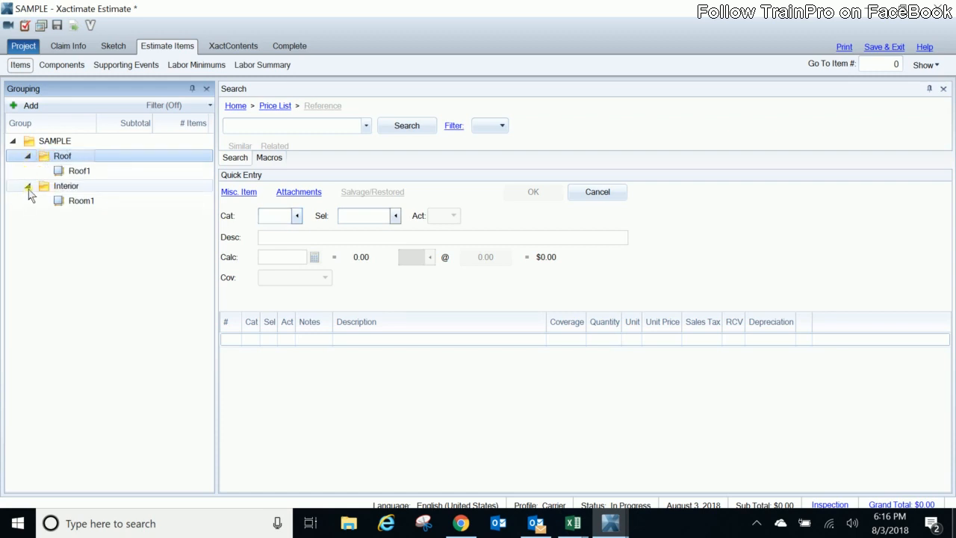
left_click(28, 187)
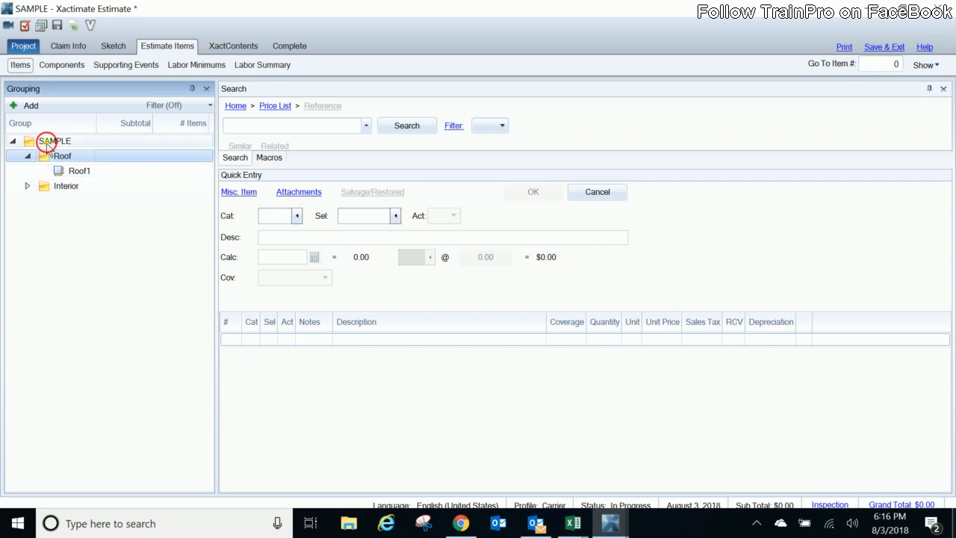
- Attach a new group named Exterior to the SAMPLE group, with continuous adding turned on
left_click(46, 144)
left_click(46, 142)
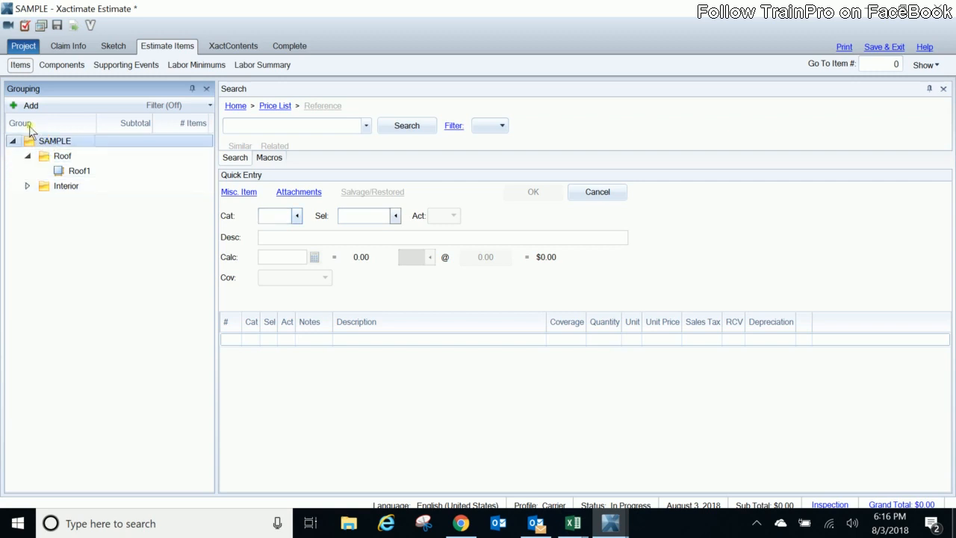
left_click(24, 108)
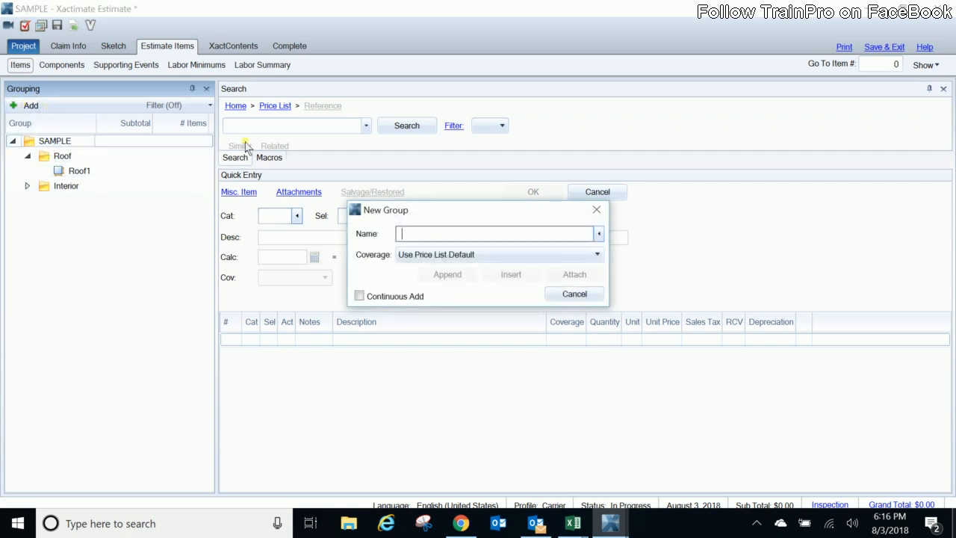
type("Exterior")
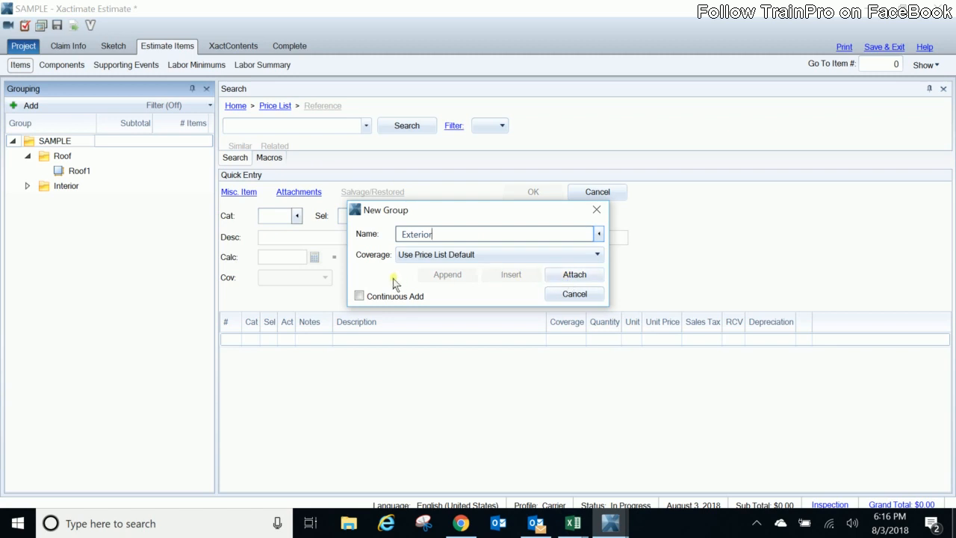
left_click(359, 297)
left_click(572, 275)
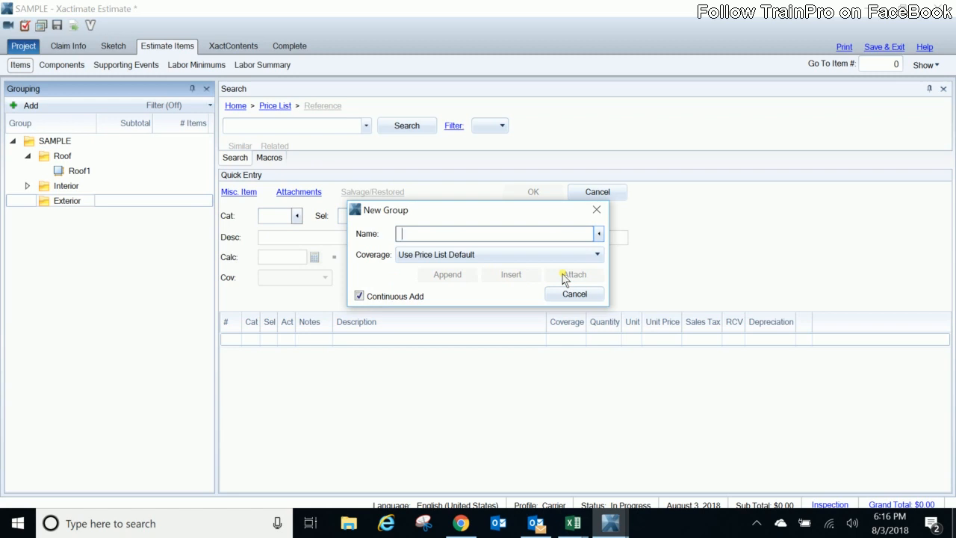
- Attach a Front Elevation subgroup to the Exterior group
type("Fro")
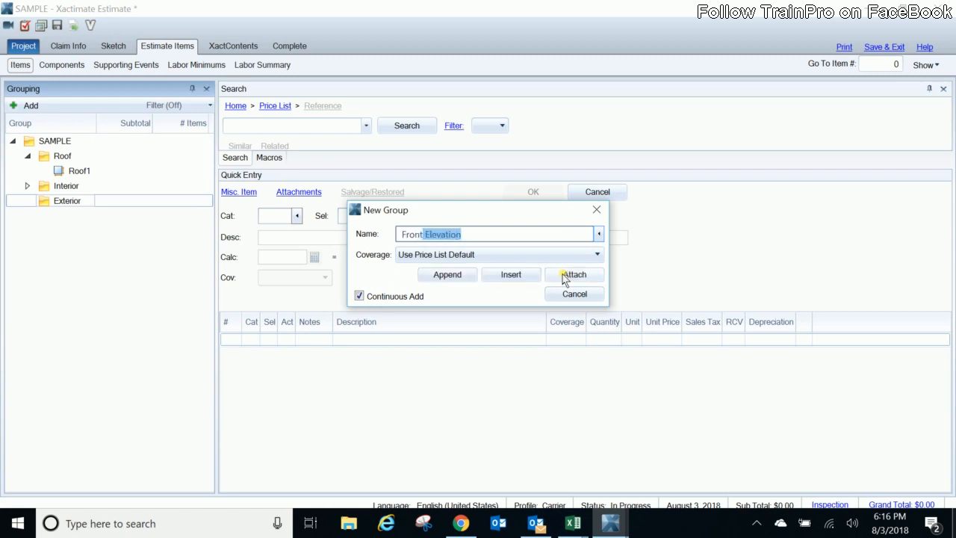
type("nt")
left_click(566, 275)
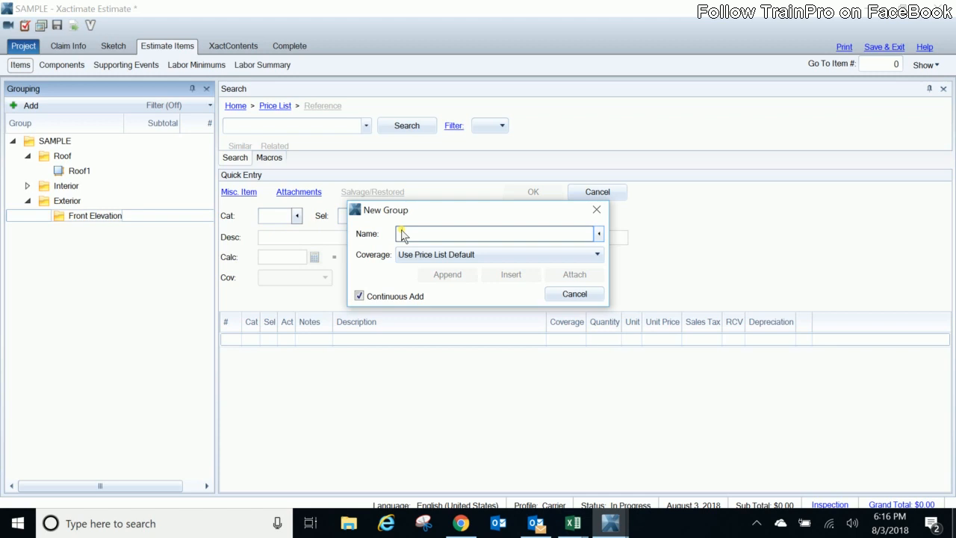
- Append Left Elevation, Rear Elevation and Right Elevation groups after Front Elevation and finish adding groups
type("Left Elevation")
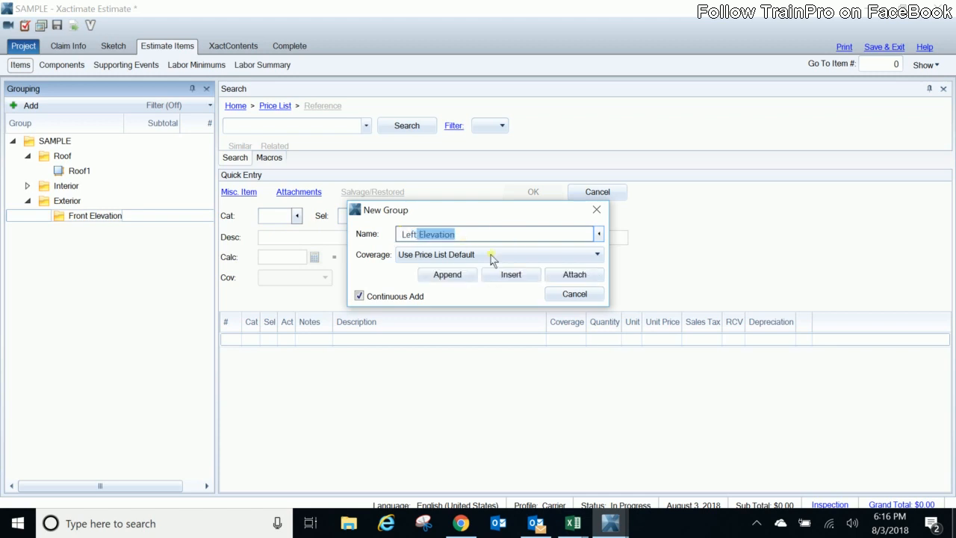
left_click(451, 275)
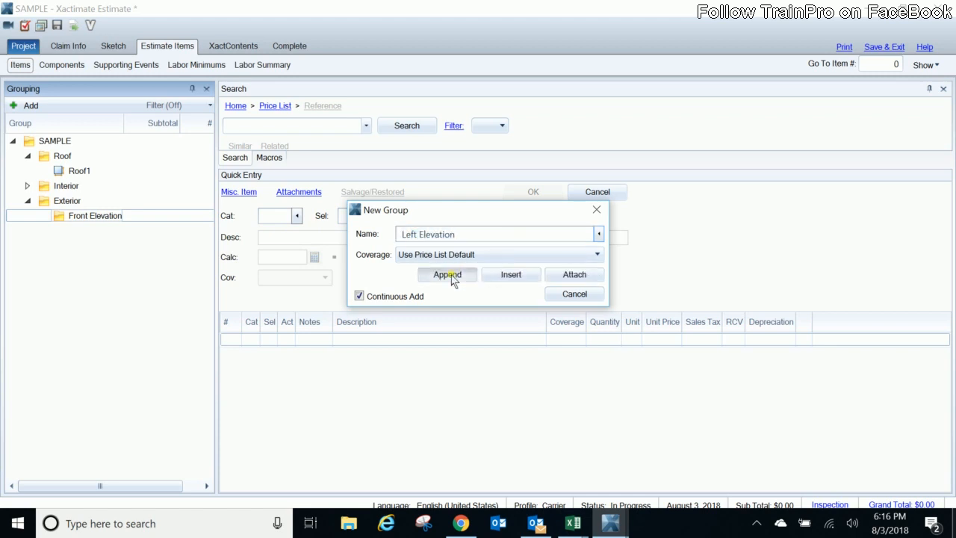
type("Re")
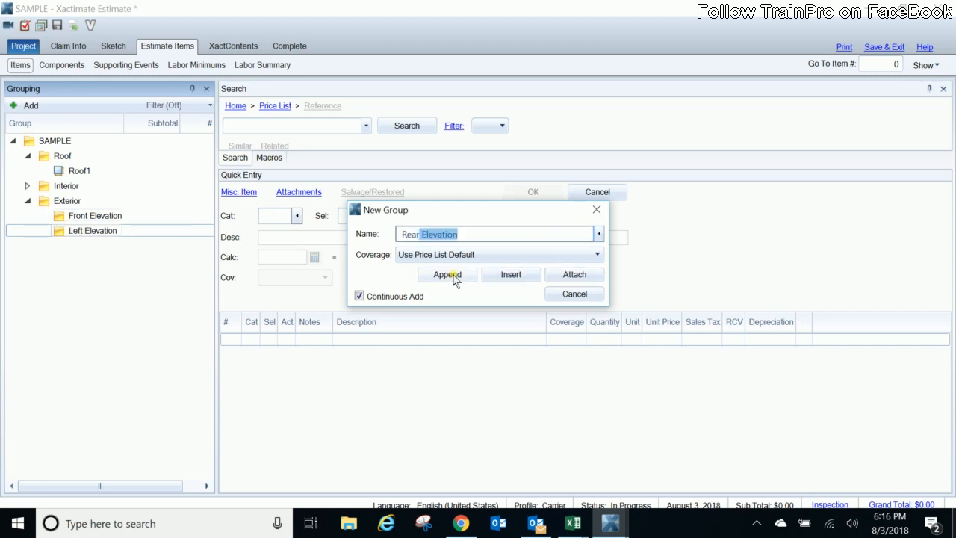
type("ar")
left_click(450, 276)
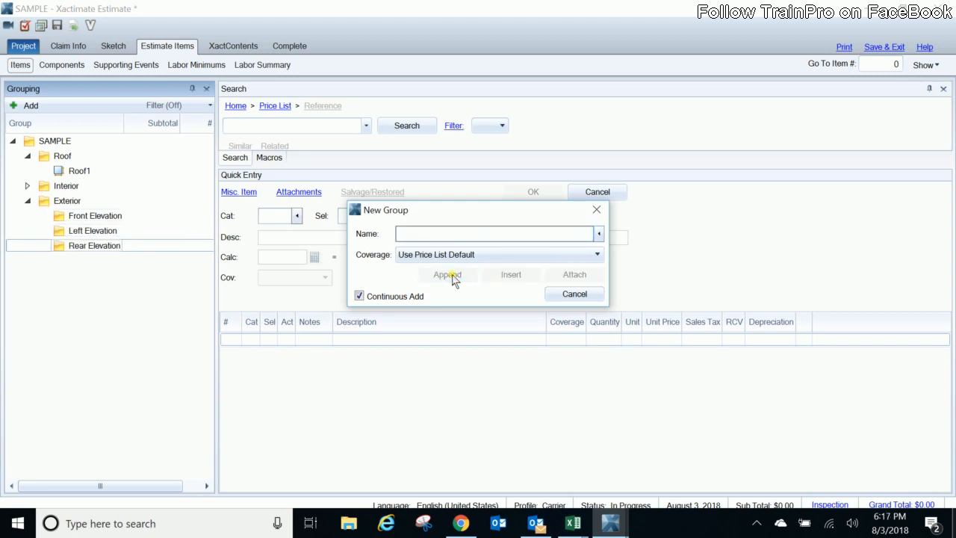
type("Right Elevation")
left_click(451, 276)
left_click(573, 295)
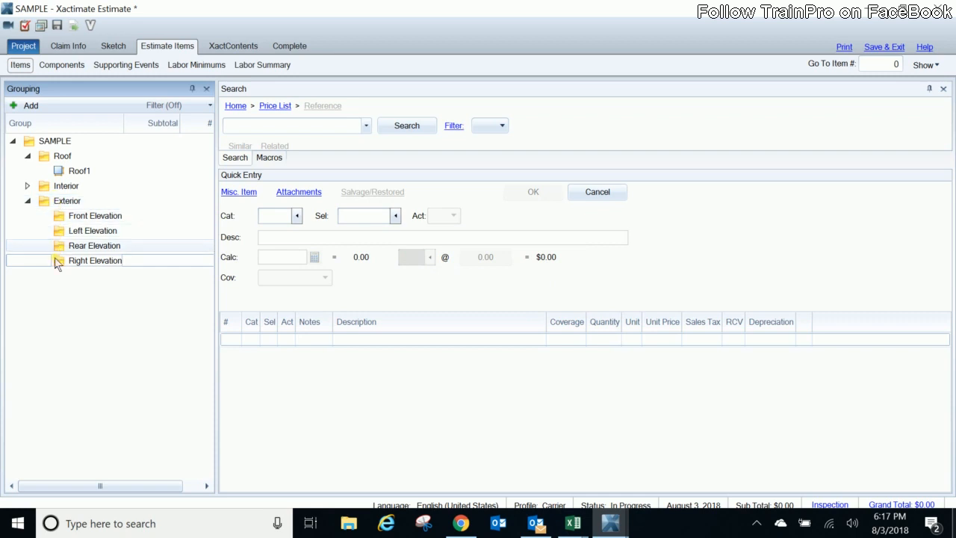
left_click(27, 200)
left_click_drag(43, 205, 42, 185)
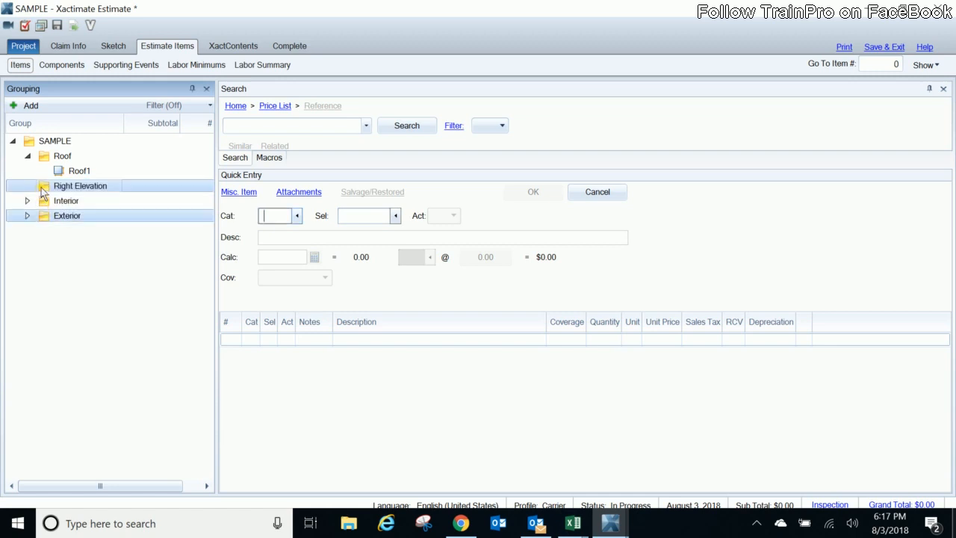
left_click(27, 216)
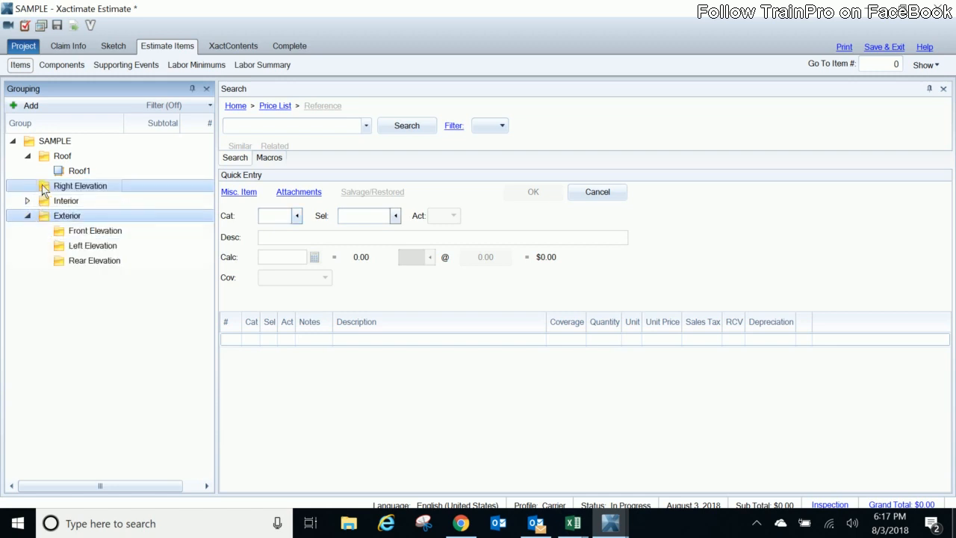
left_click_drag(42, 186, 57, 263)
left_click(28, 201)
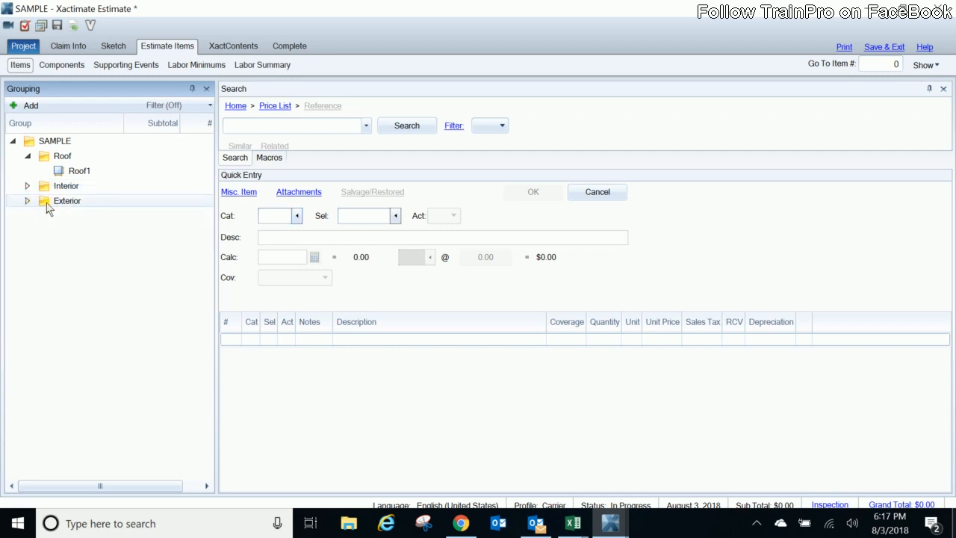
- Move the Exterior group with its four elevation subgroups between the Roof and Interior groups
left_click(42, 203)
left_click(28, 201)
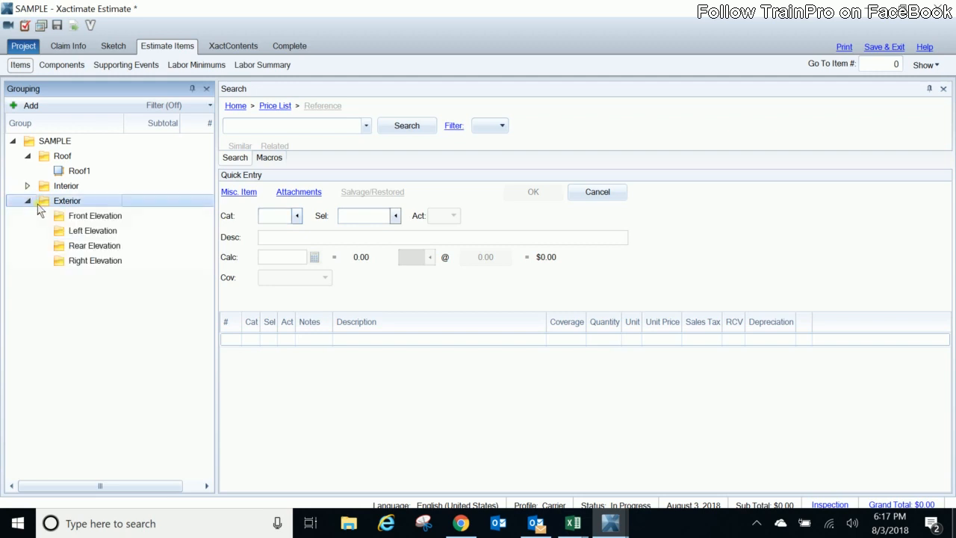
left_click(27, 201)
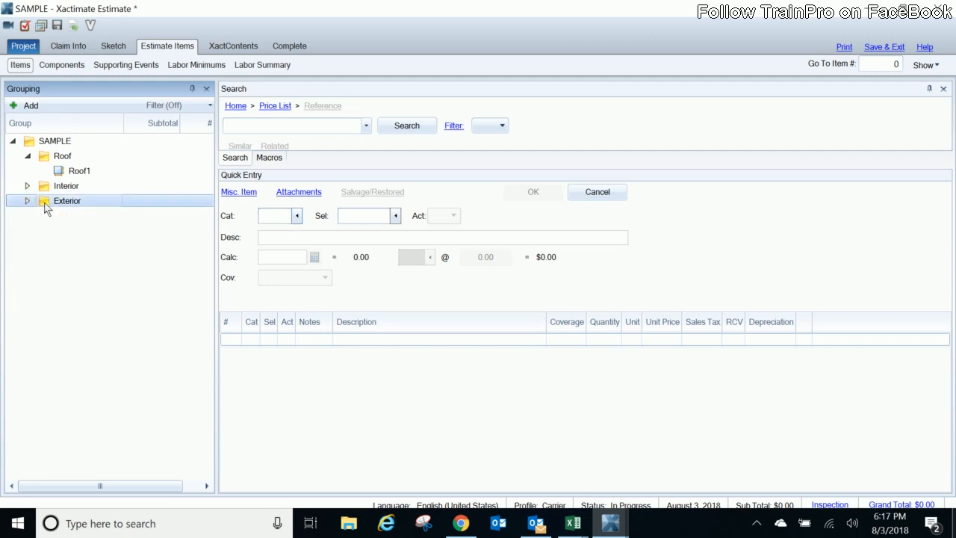
left_click_drag(46, 204, 46, 186)
left_click(27, 186)
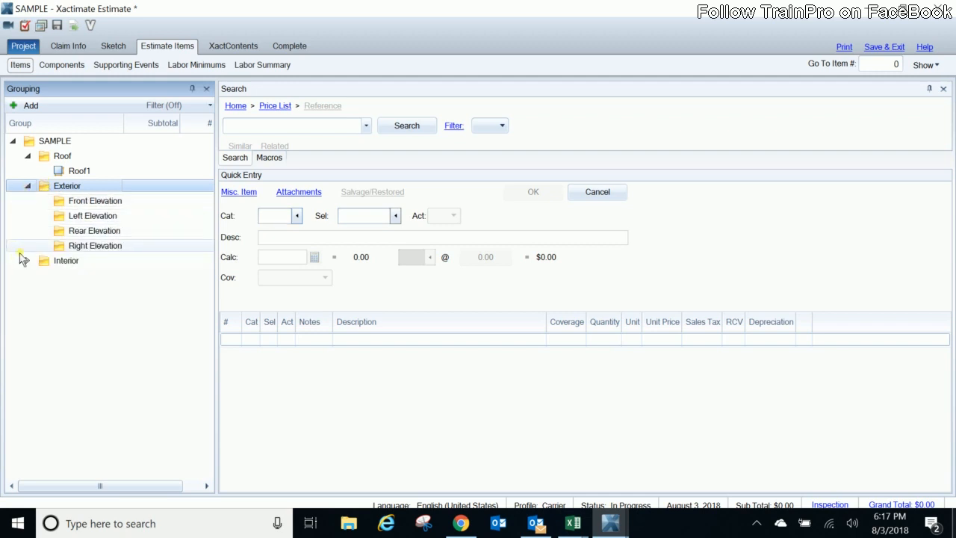
- Collapse the Roof and Exterior groups so only the three main group names are listed
left_click(27, 157)
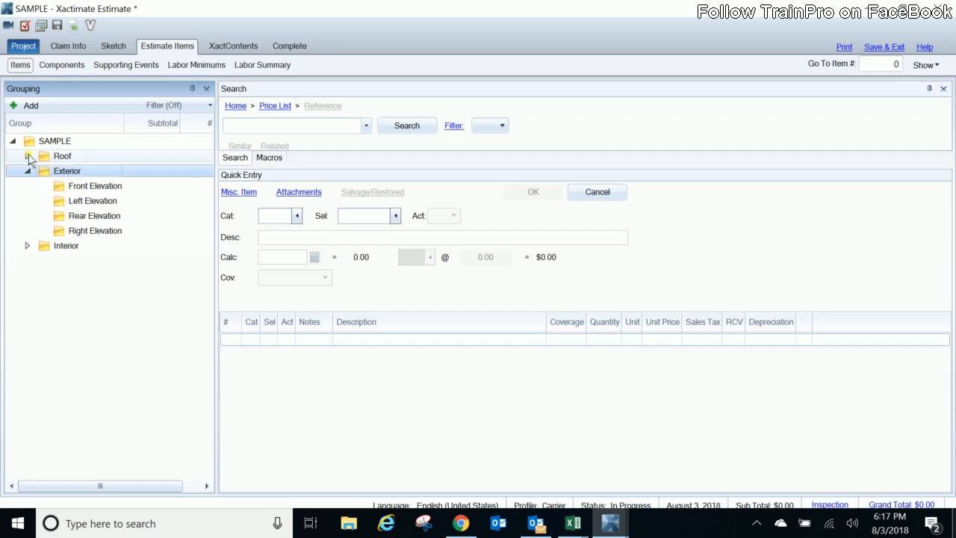
left_click(28, 171)
left_click(26, 186)
left_click(26, 186)
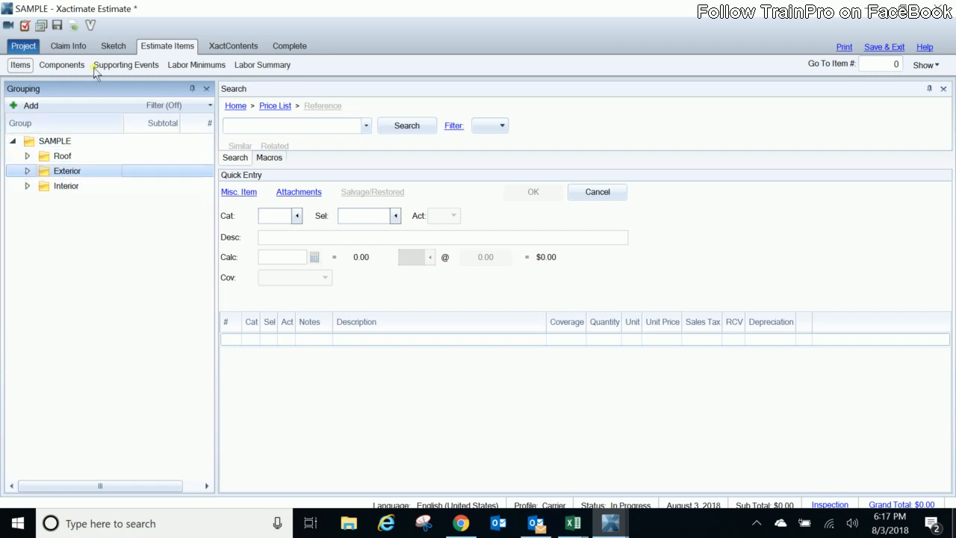
- Create a new sketch alongside the Main Dwelling sketch and rename it Detached Building
left_click(113, 46)
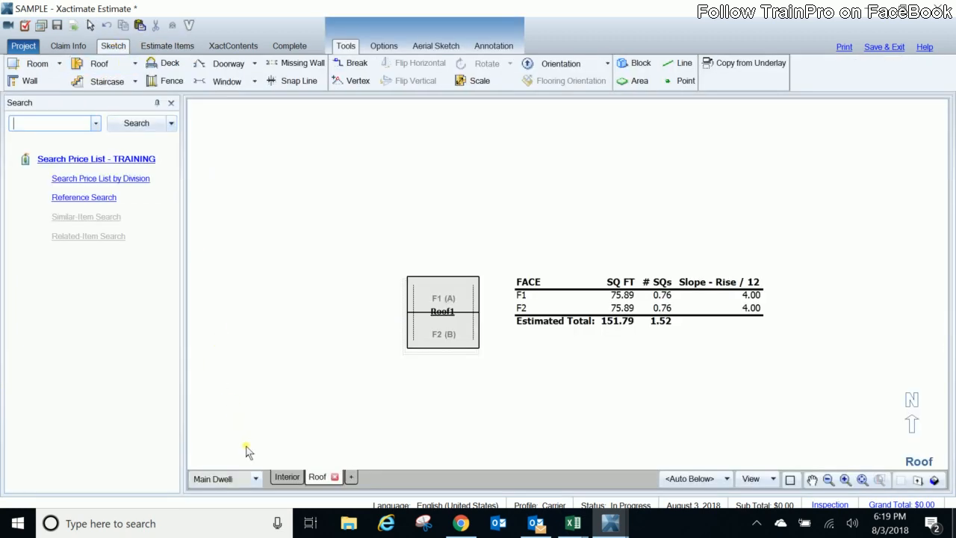
left_click(254, 479)
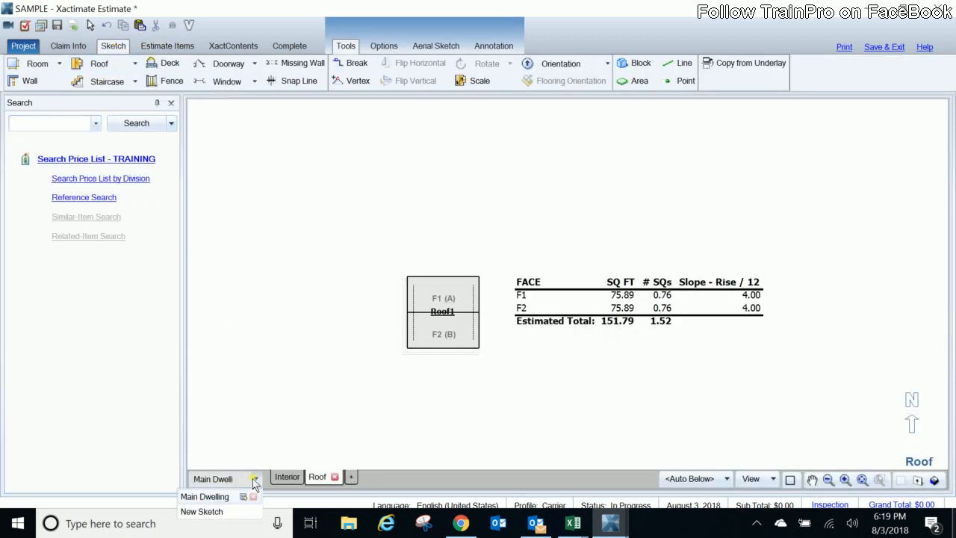
left_click(218, 514)
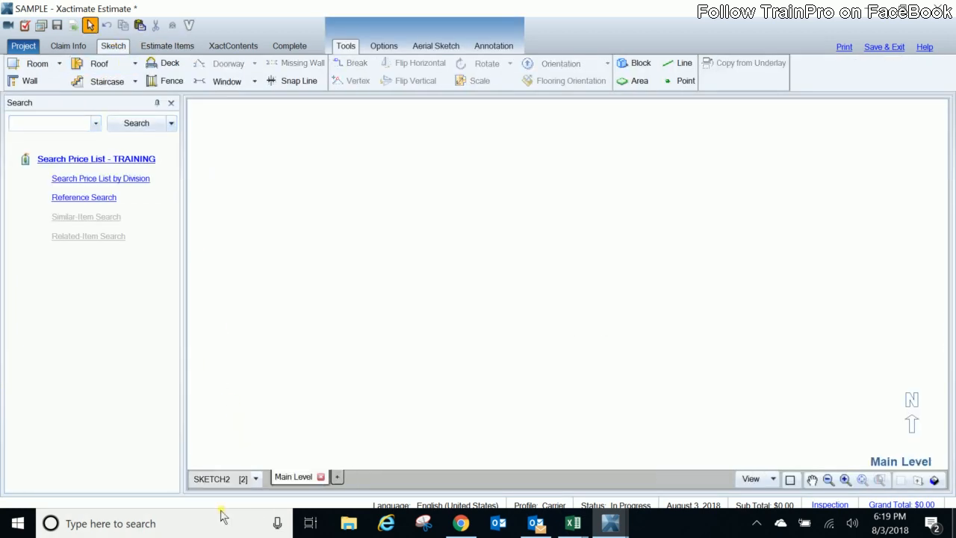
left_click(254, 480)
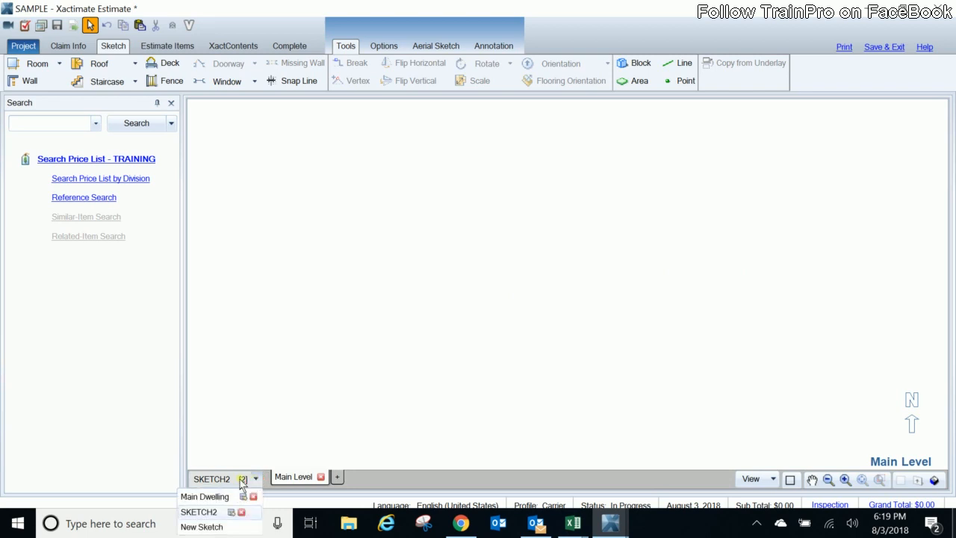
left_click(232, 512)
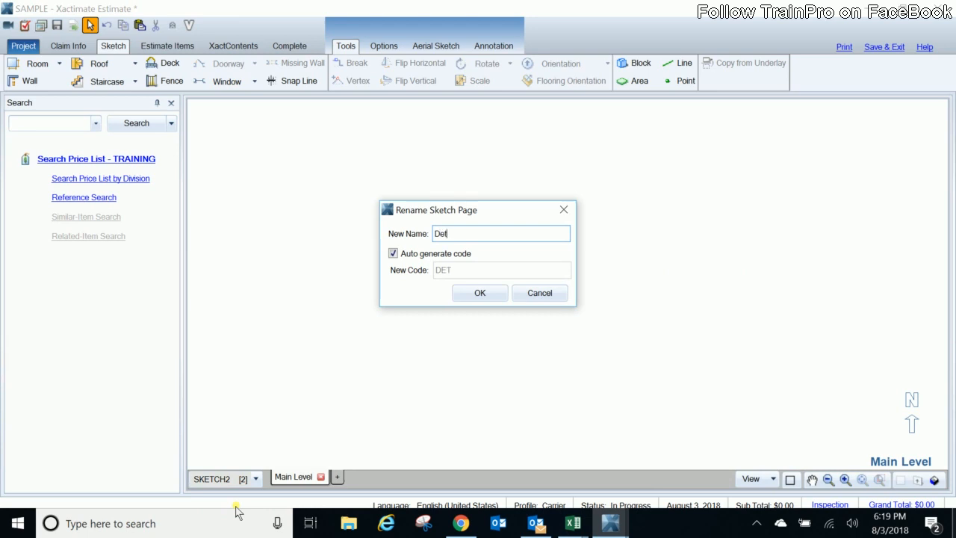
type("Detatche")
type("d Building")
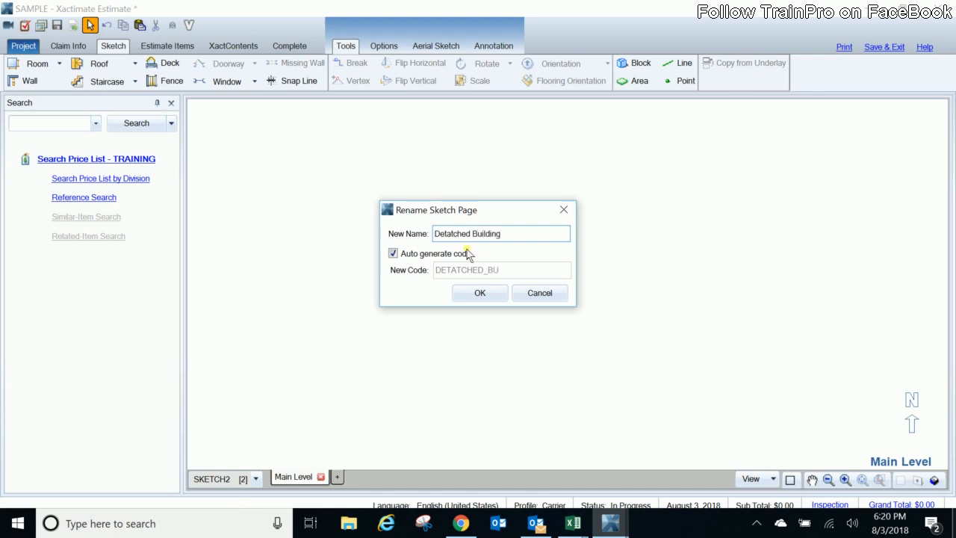
left_click(475, 293)
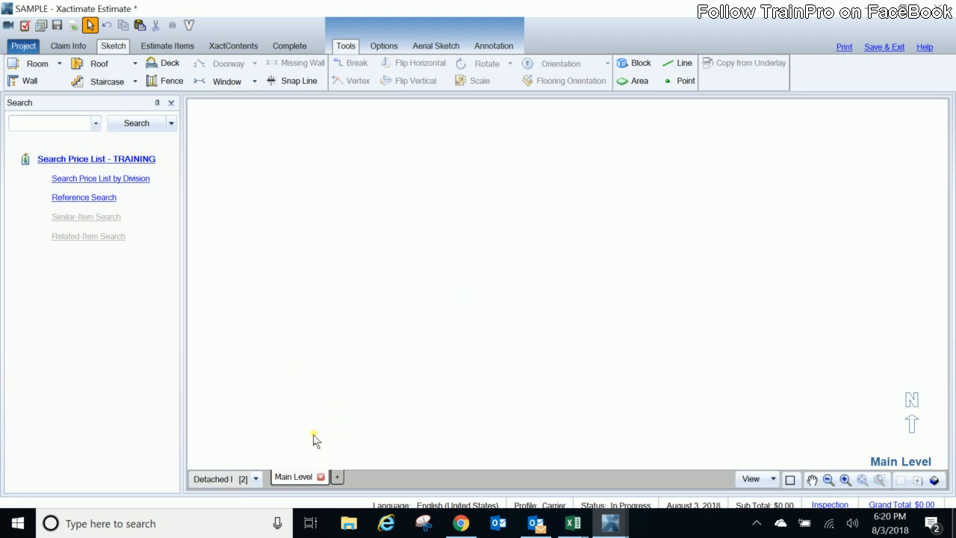
- Rename the Detached Building sketch's main level as Interior and add a second level named Roof
right_click(308, 478)
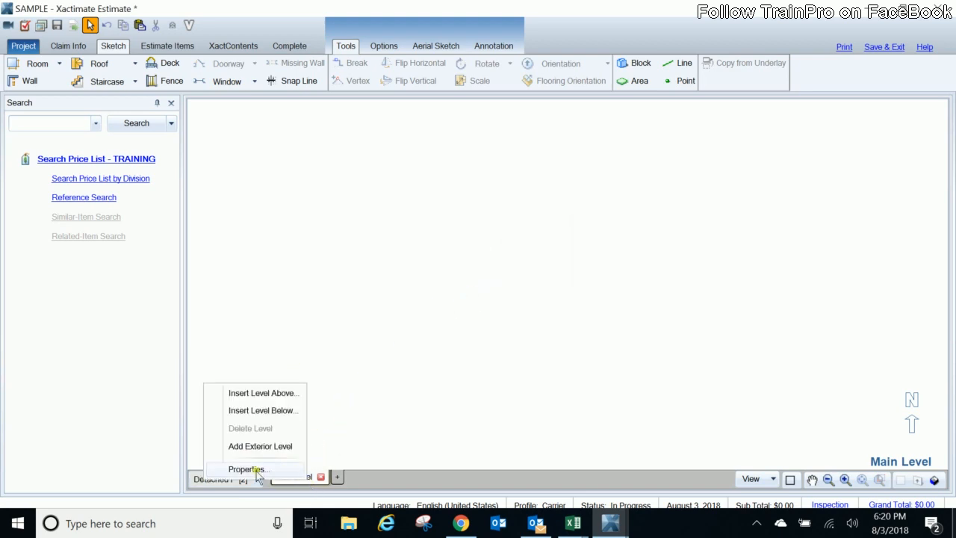
left_click(256, 473)
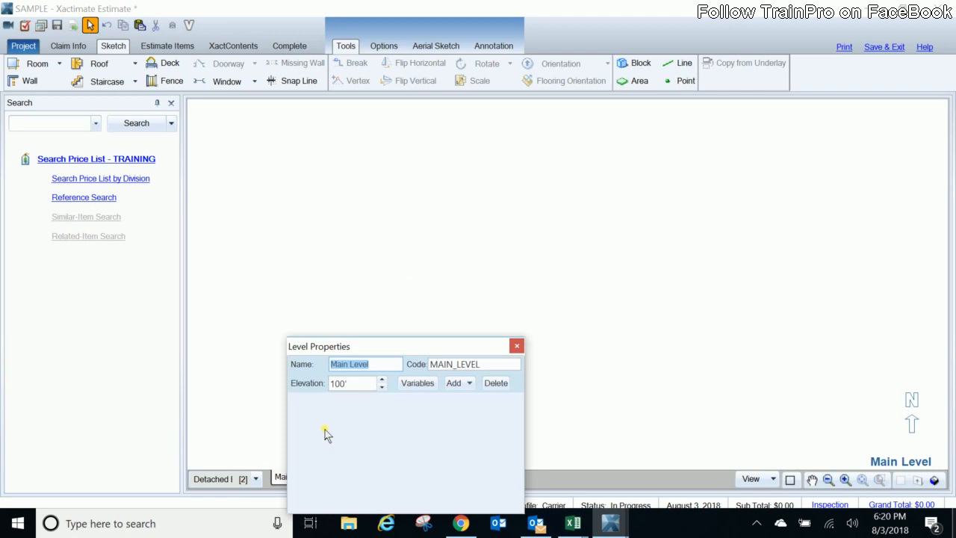
type("Interior")
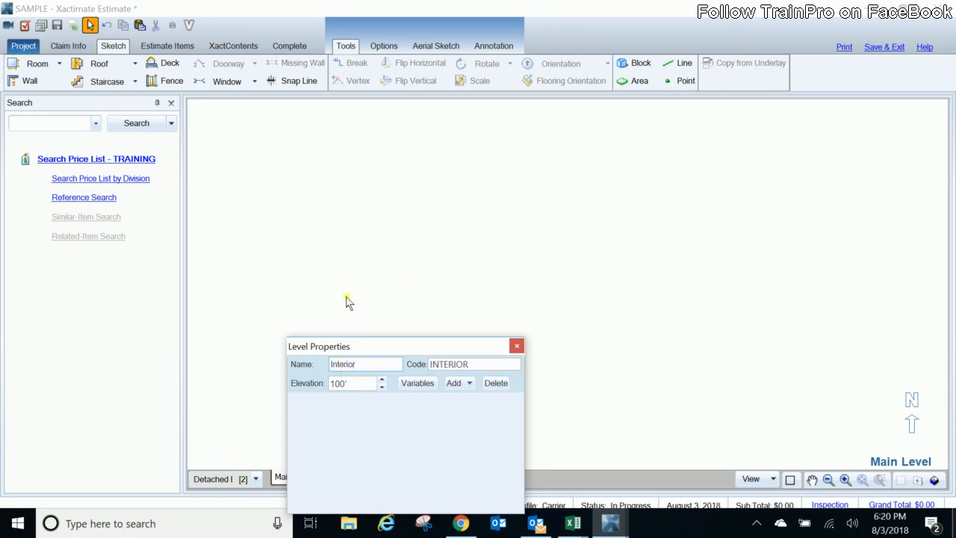
left_click(360, 317)
left_click(327, 478)
type("Roof")
left_click(388, 279)
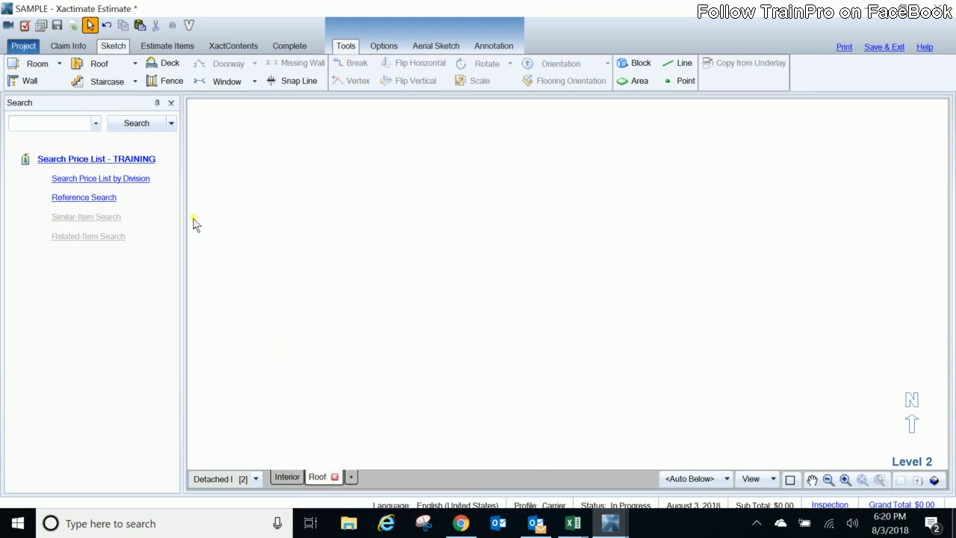
- Place a 12' by 12' room on the Interior level of the Detached Building sketch
left_click(289, 477)
key("r")
left_click(407, 276)
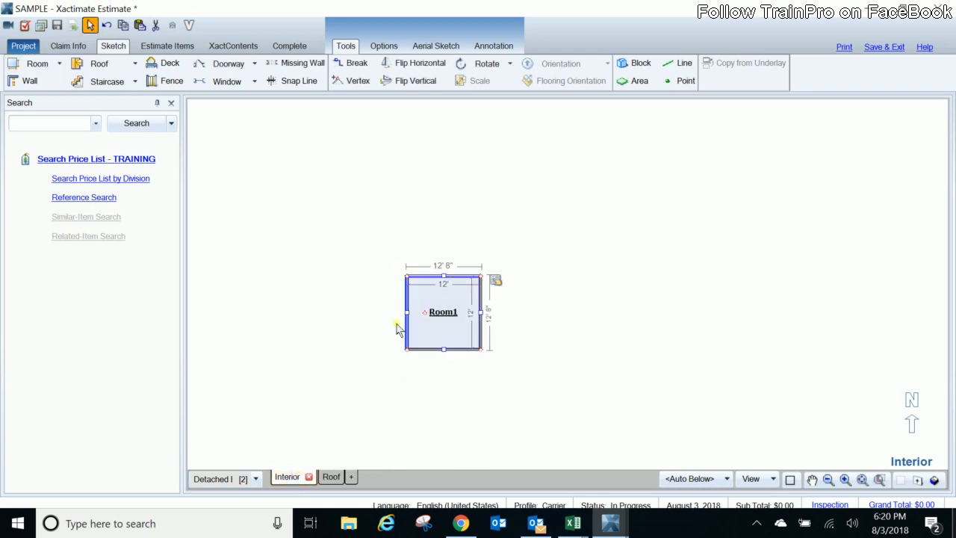
- Place a 12' by 12' roof over the room on the Detached Building's Roof level
left_click(332, 477)
key("r")
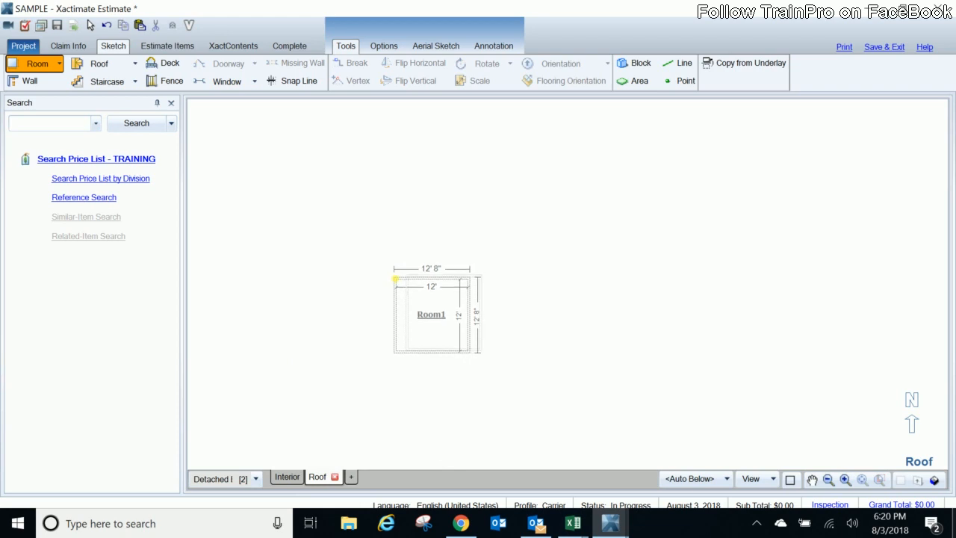
key("Escape")
key("f")
left_click(402, 276)
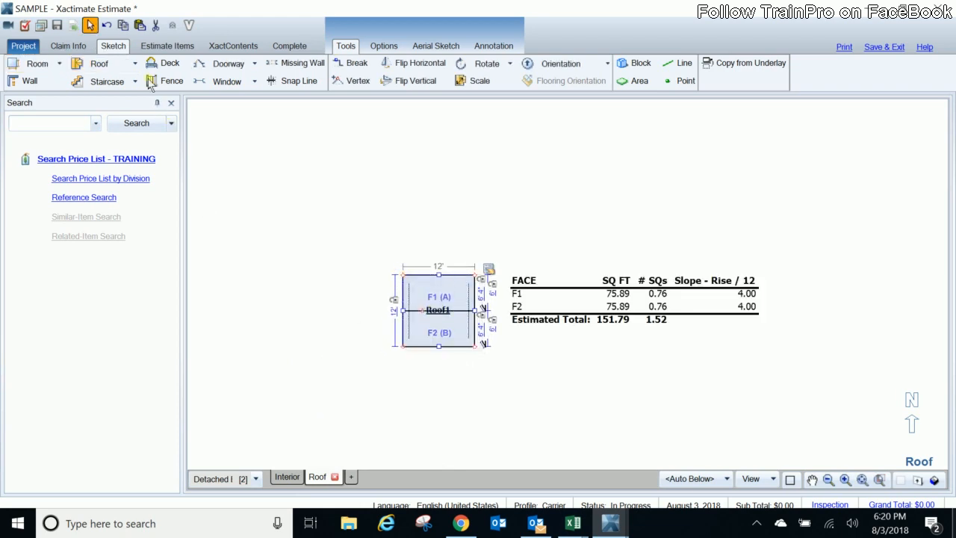
- In the estimate items' group tree, move the Detached Building's Roof group above its Interior group
left_click(147, 49)
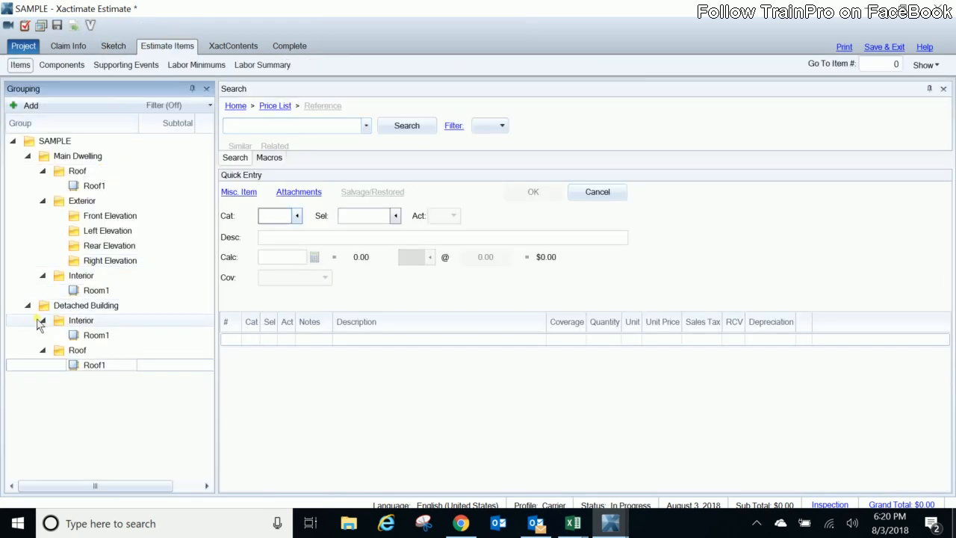
left_click(43, 322)
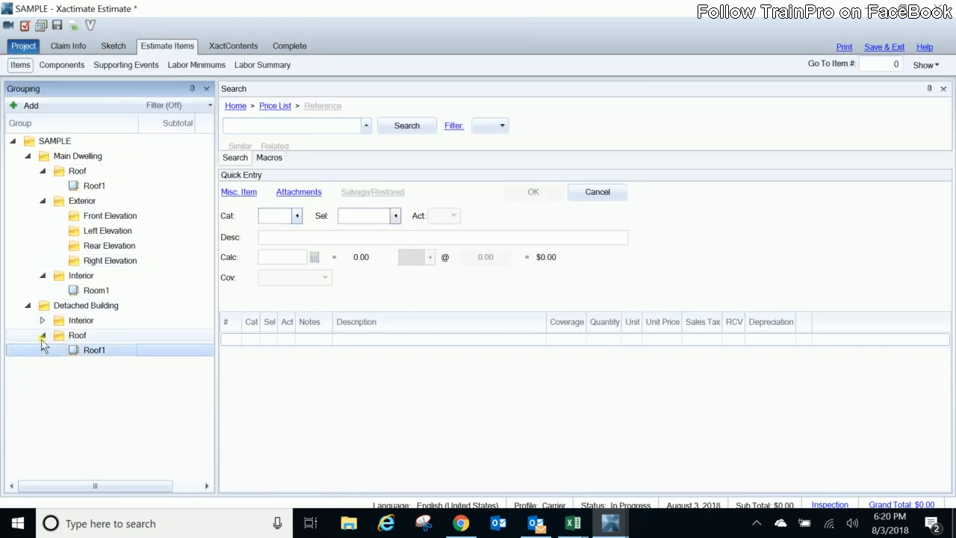
left_click(42, 336)
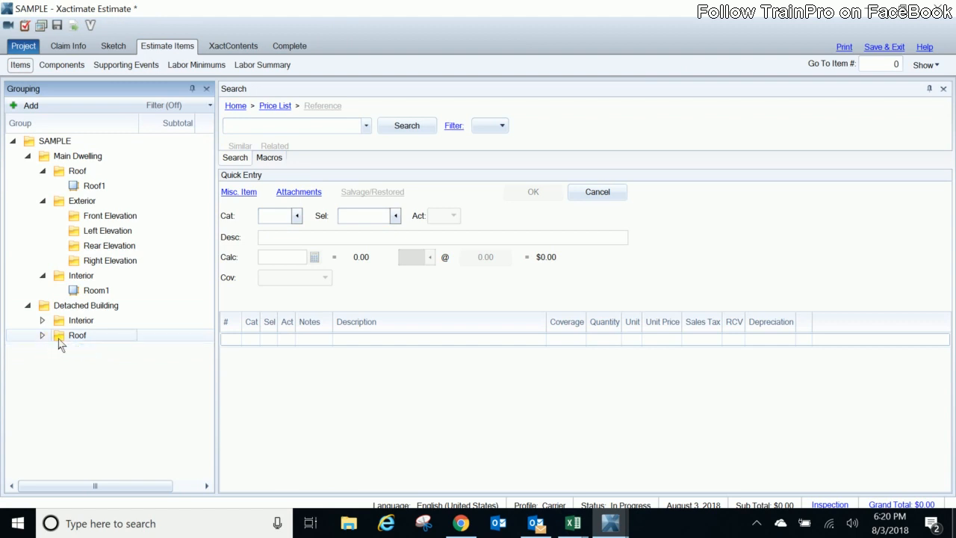
left_click_drag(60, 343, 59, 320)
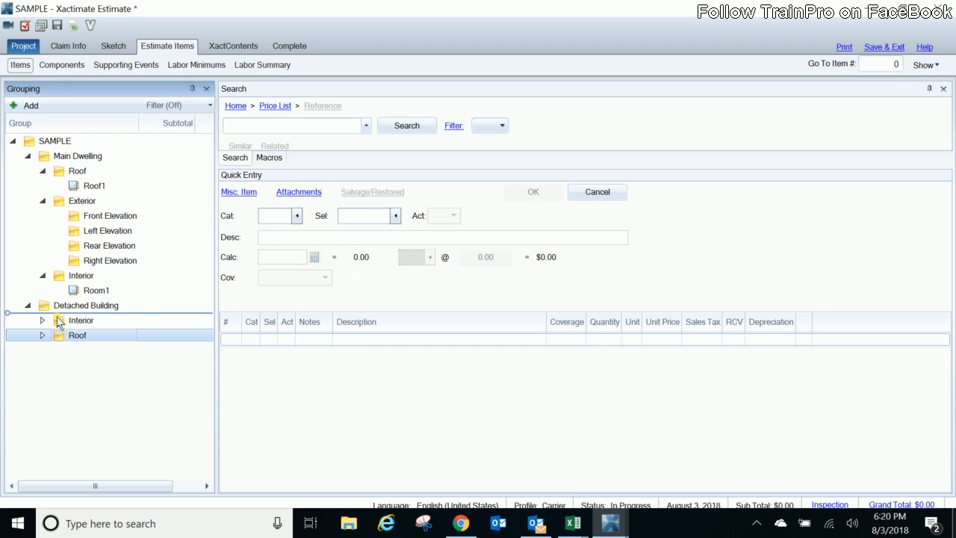
- Copy the Main Dwelling's Exterior group with its four elevation subgroups and attach the copy to the Detached Building group
left_click(43, 201)
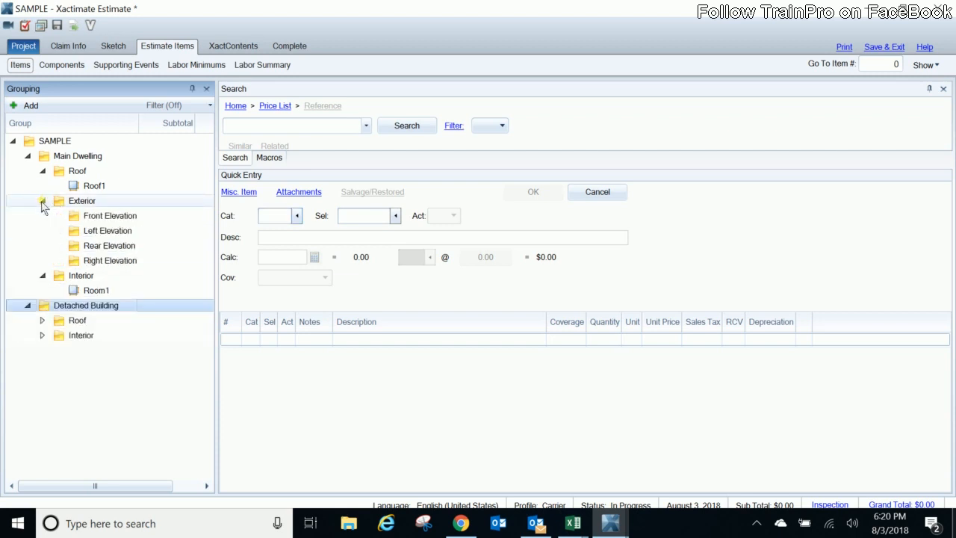
left_click(42, 201)
left_click(82, 201)
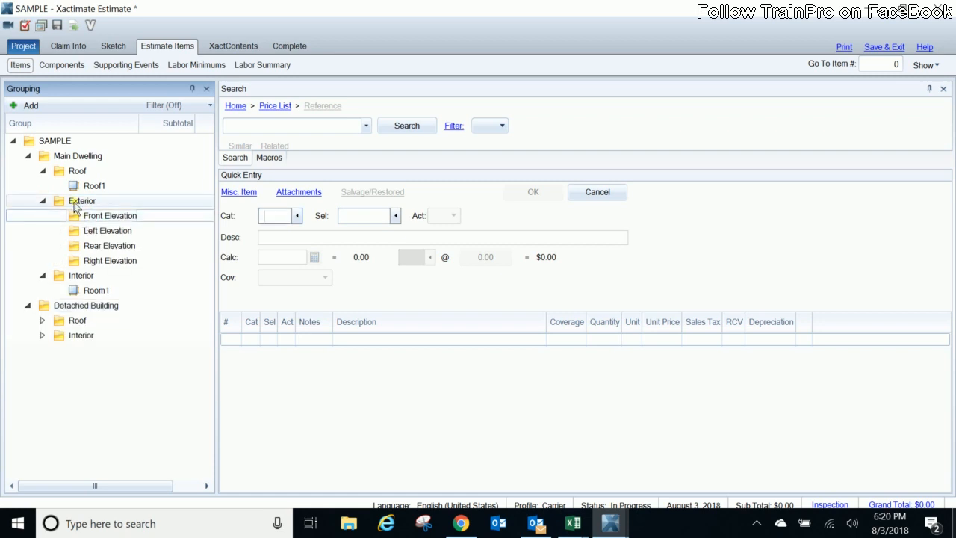
left_click(43, 201)
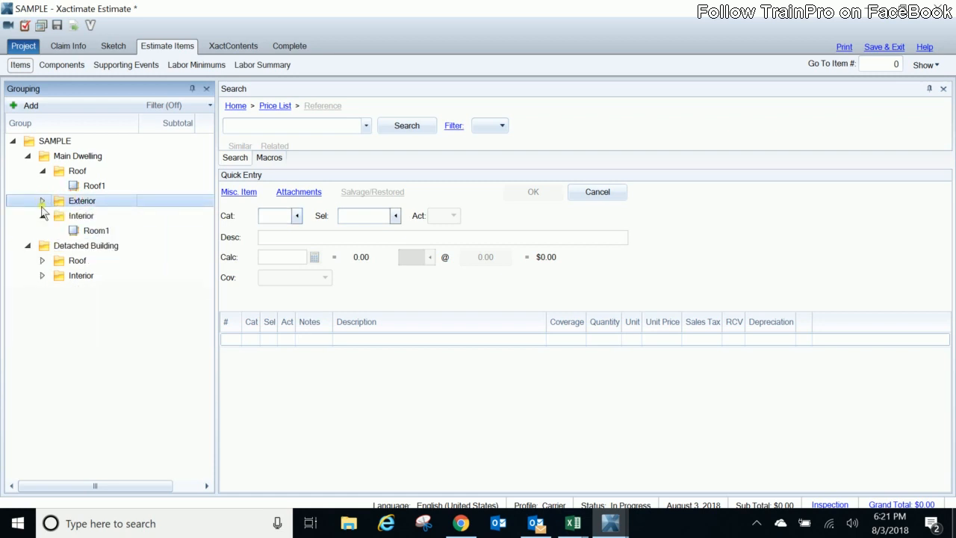
right_click(59, 206)
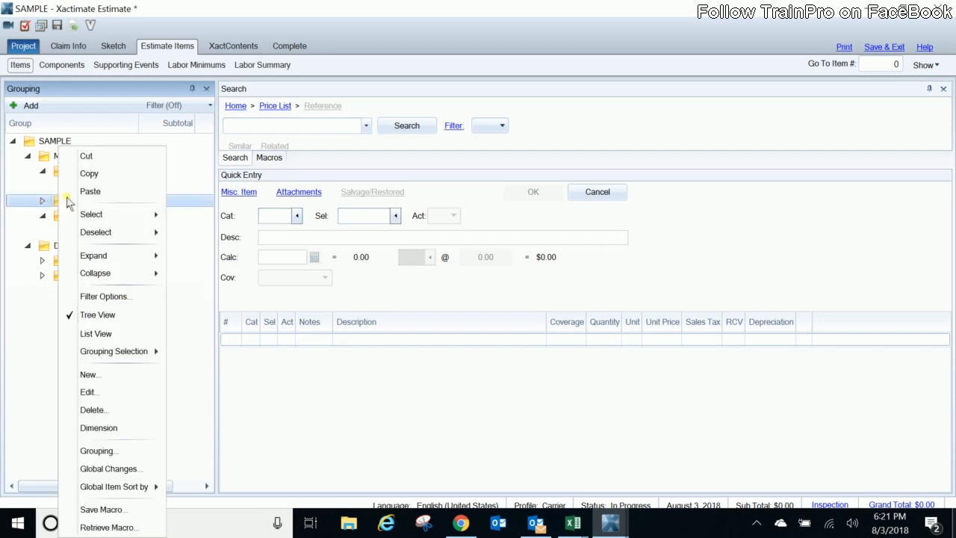
left_click(85, 175)
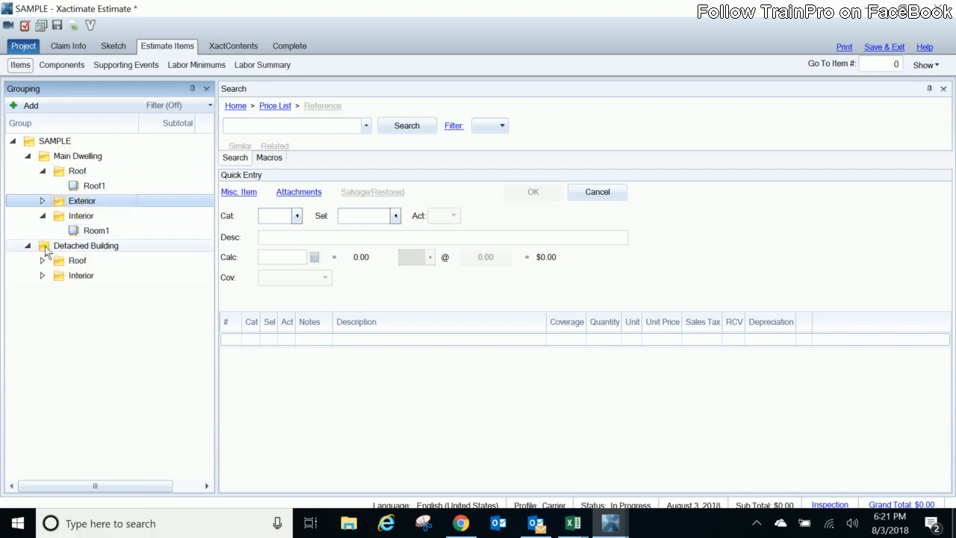
left_click(45, 245)
right_click(45, 251)
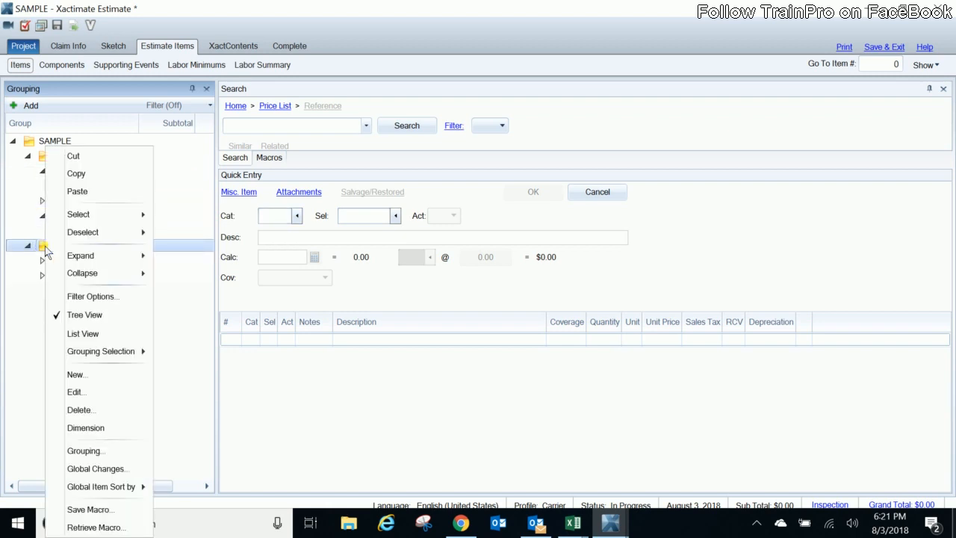
left_click(76, 196)
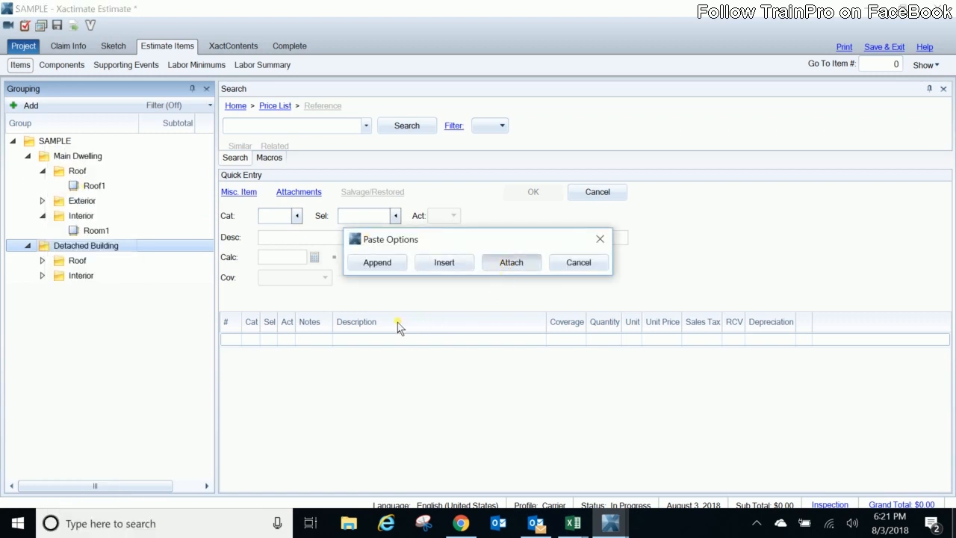
key("Return")
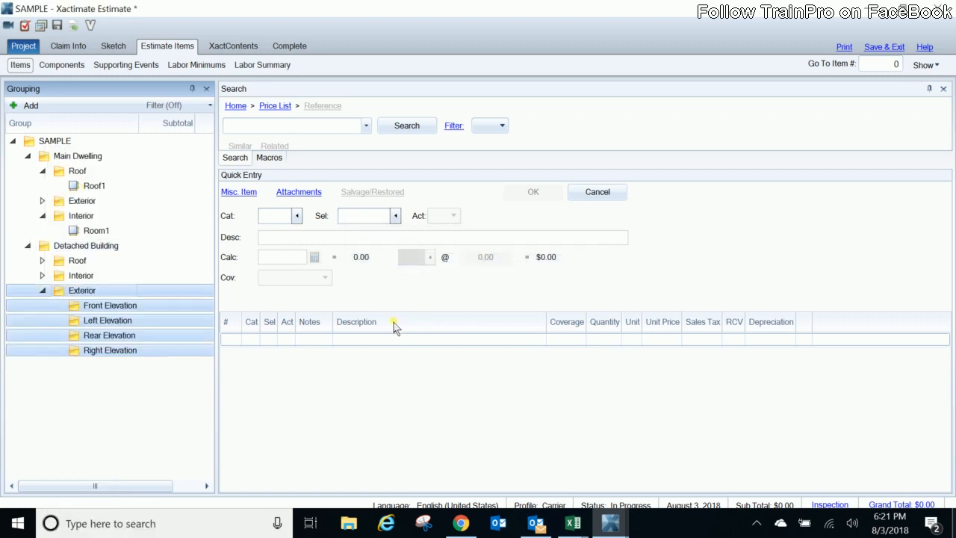
- Reorder the Detached Building subgroups so that Interior follows Exterior
left_click(44, 291)
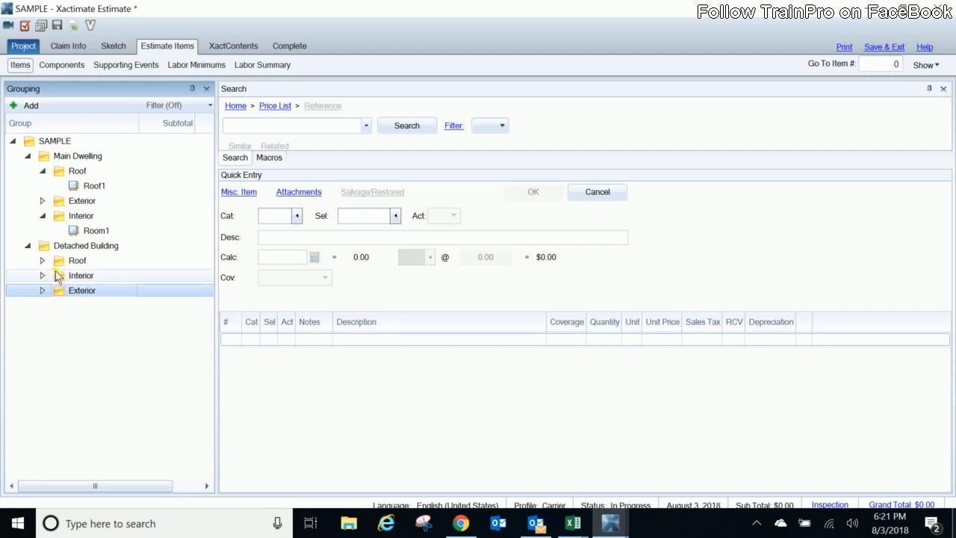
left_click(59, 277)
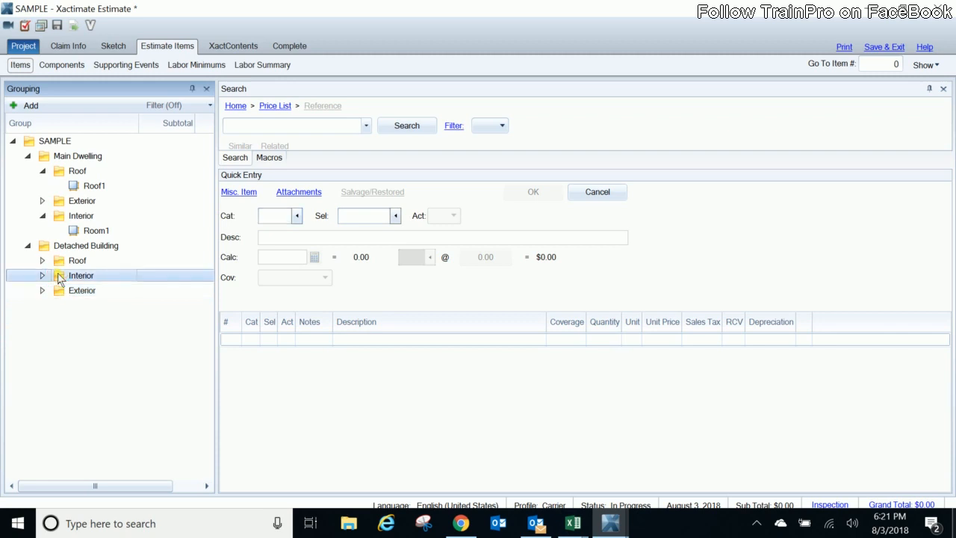
left_click_drag(59, 277, 61, 298)
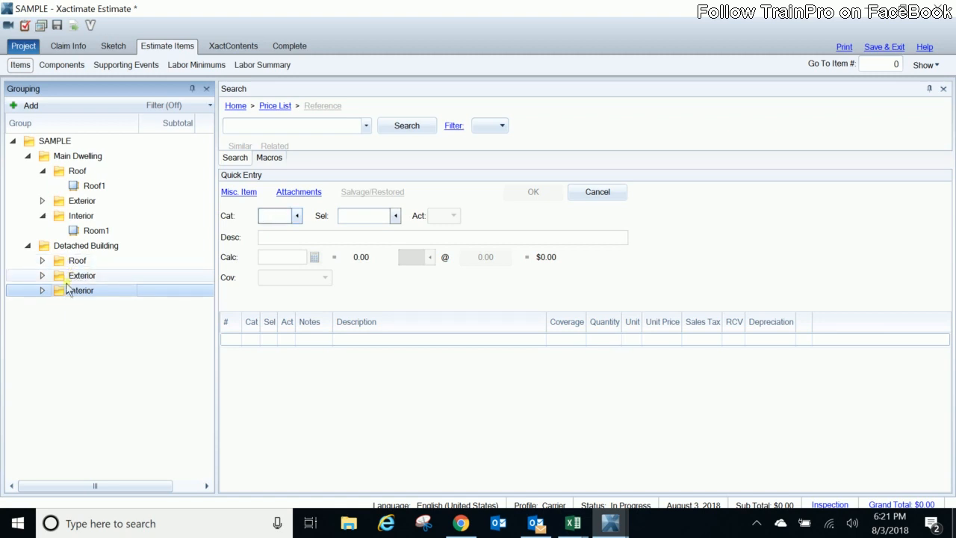
- Expand the Detached Building's Interior, Exterior and Roof groups to review their contents
left_click(43, 289)
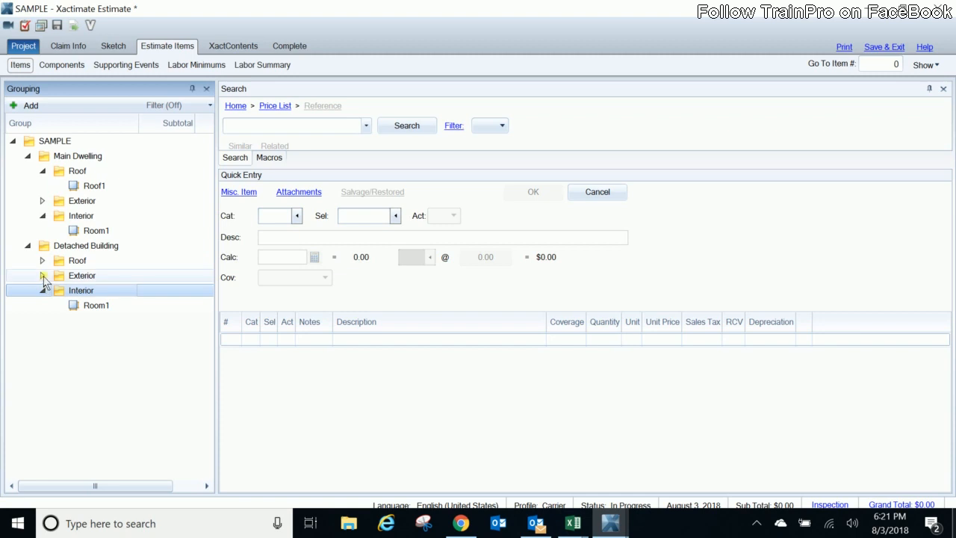
left_click(42, 274)
left_click(41, 260)
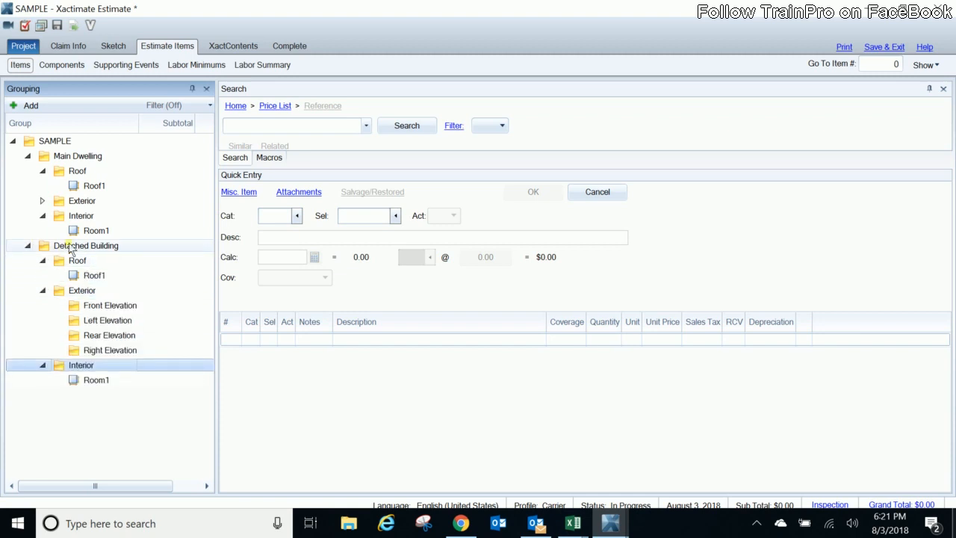
- Collapse the Roof, Exterior and Interior groups under both Detached Building and Main Dwelling
left_click(41, 260)
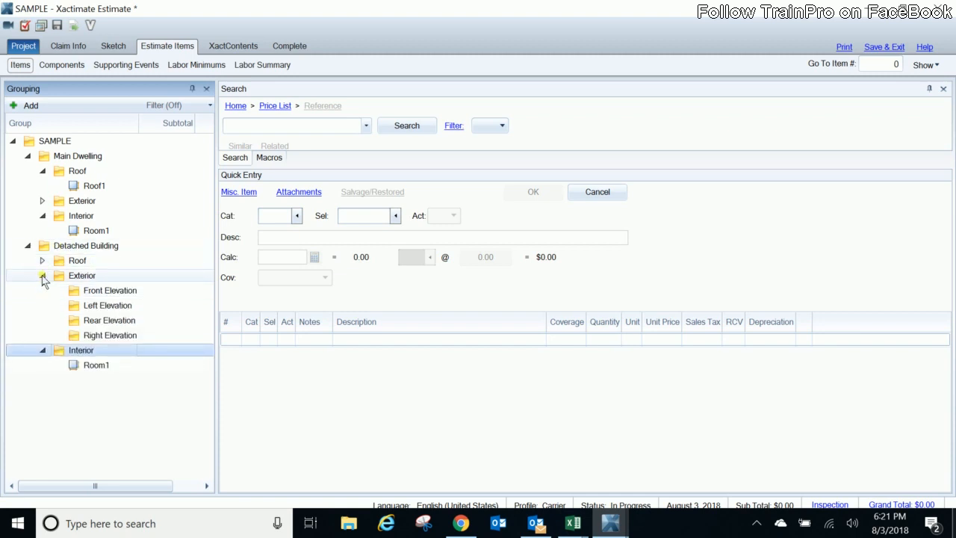
left_click(42, 275)
left_click(42, 290)
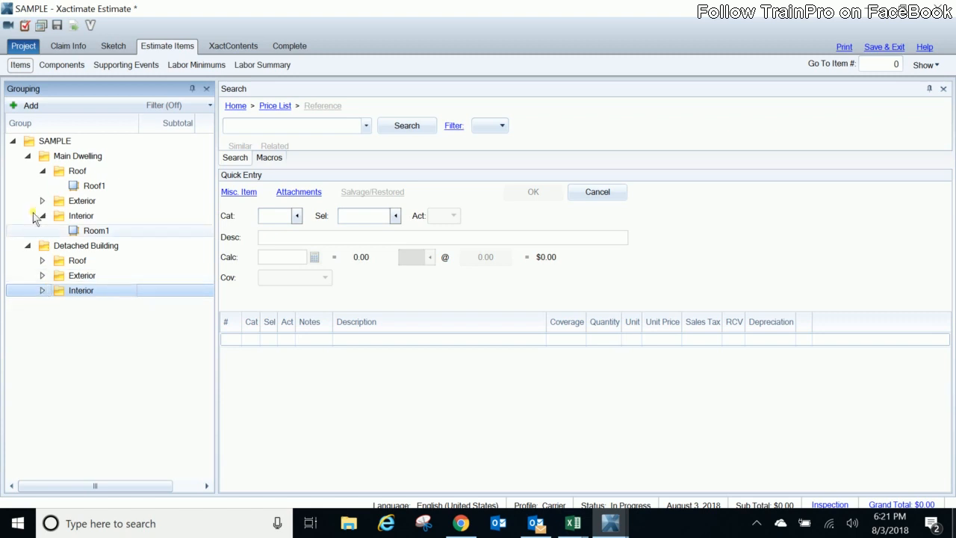
left_click(41, 200)
left_click(42, 172)
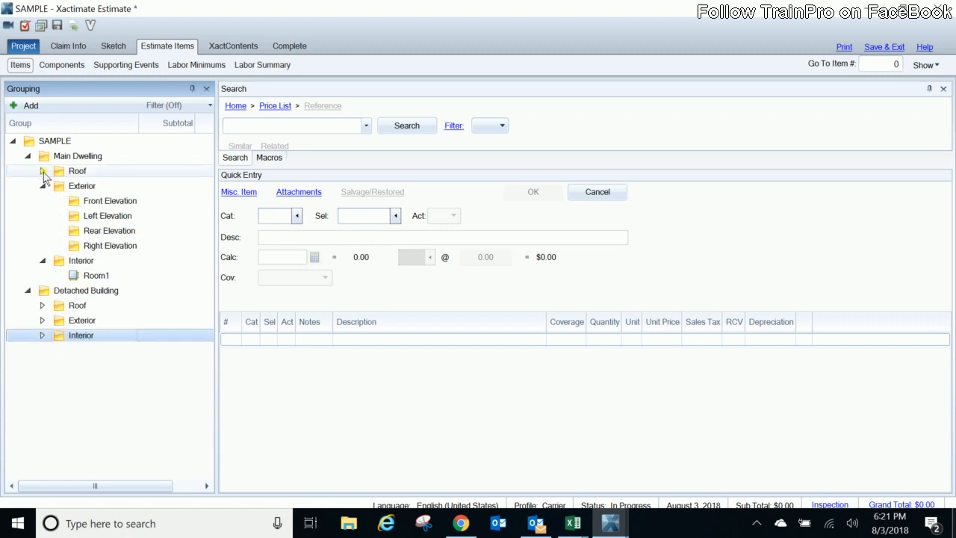
left_click(43, 186)
left_click(42, 200)
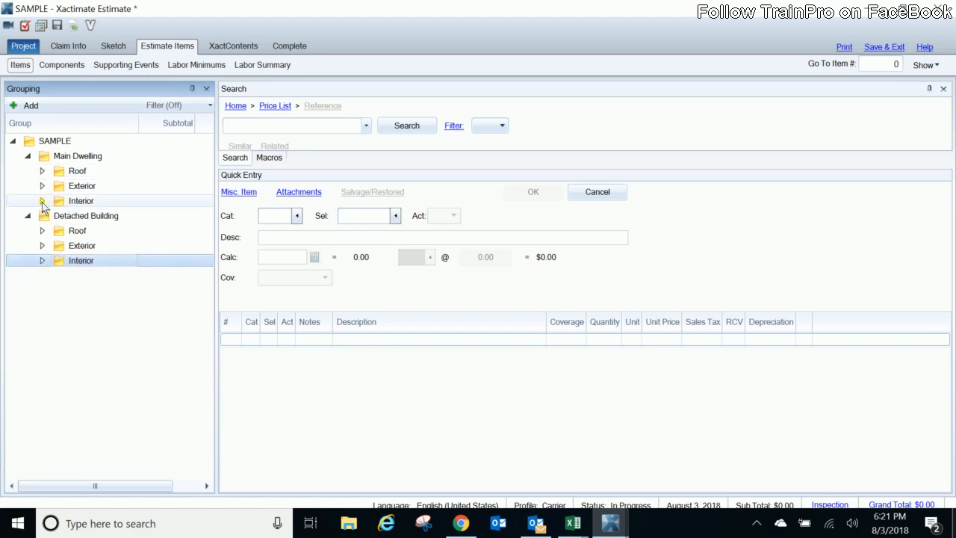
- Collapse the Detached Building and Main Dwelling groups and attach a new Debris Removal group directly to the SAMPLE root
left_click(27, 215)
left_click(27, 156)
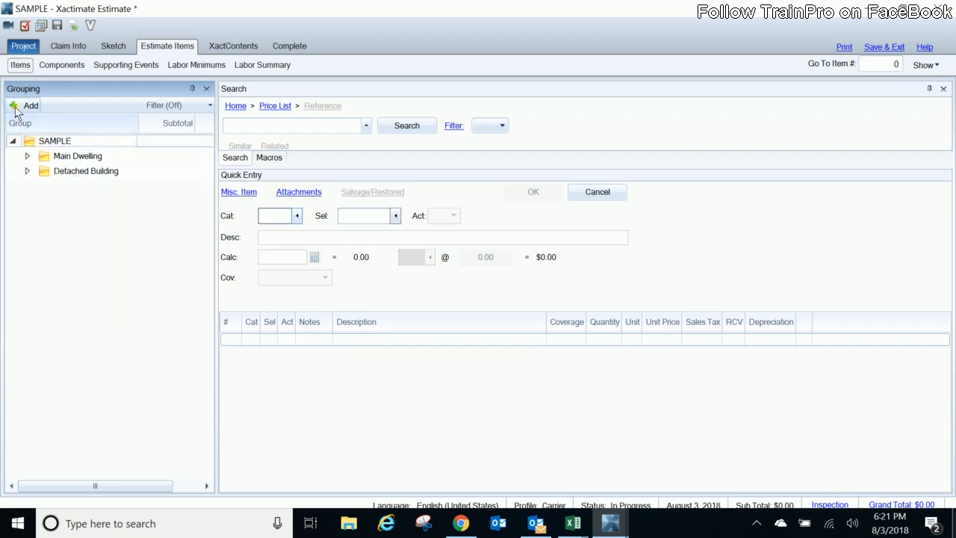
left_click(29, 142)
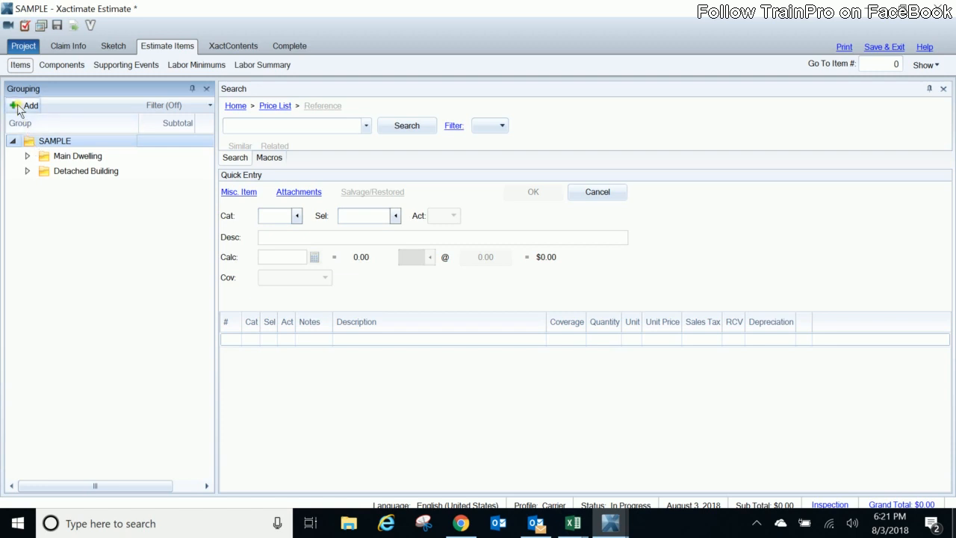
left_click(18, 109)
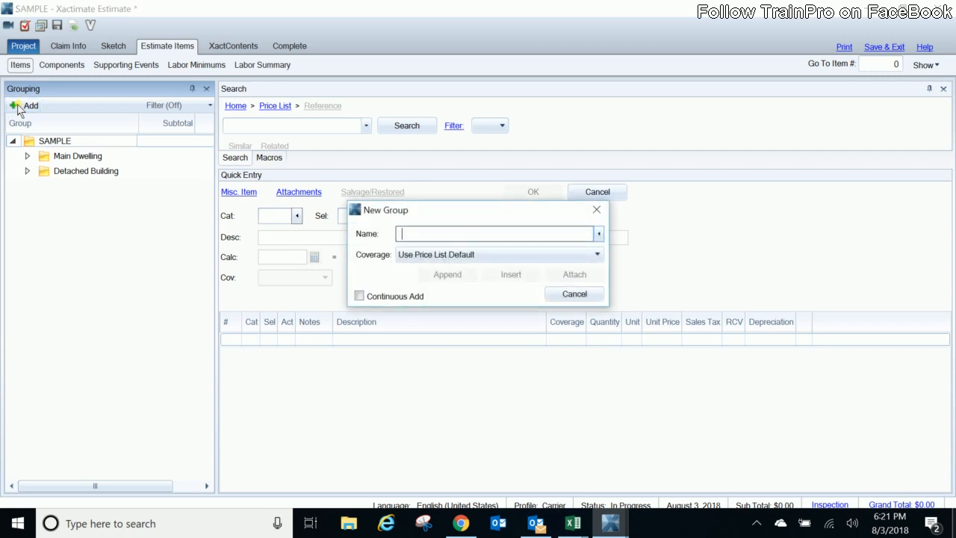
type("D")
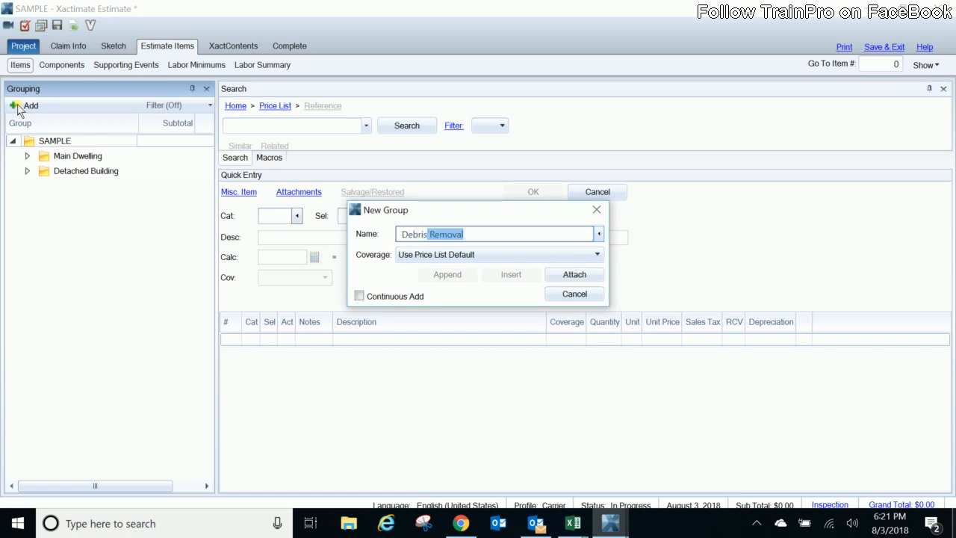
type("ebris")
key("Return")
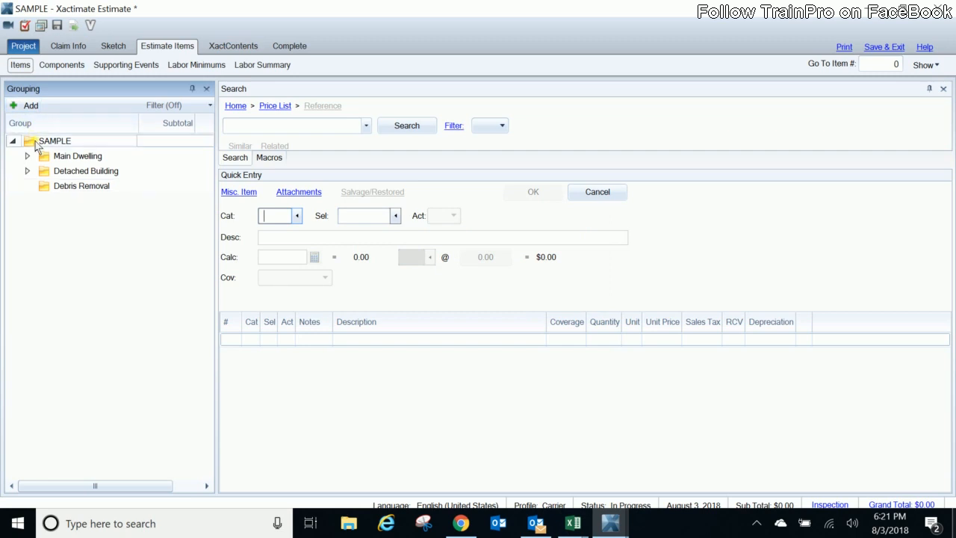
- Attach a new Contents group directly to the SAMPLE root and expand the Detached Building and Main Dwelling groups
left_click(36, 144)
left_click(27, 106)
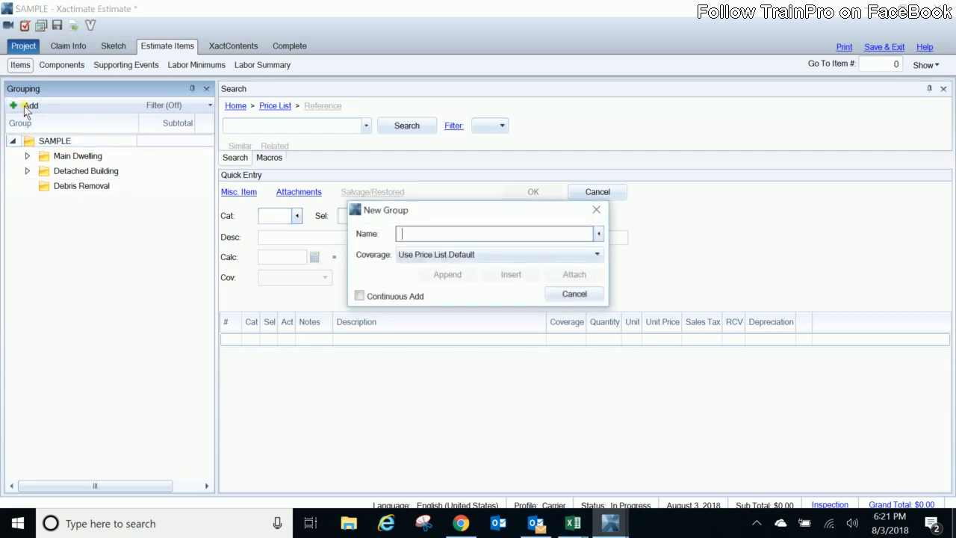
type("Cont")
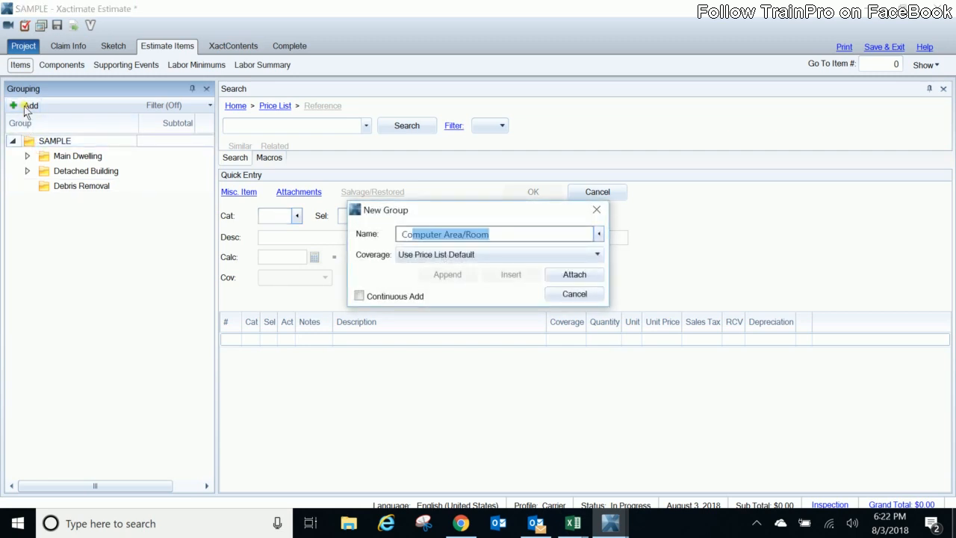
type("ents")
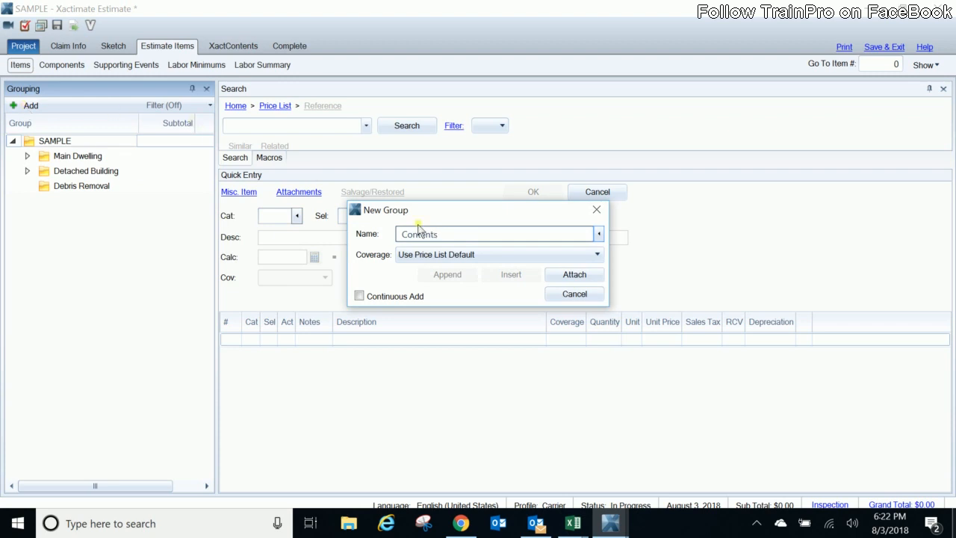
left_click(566, 274)
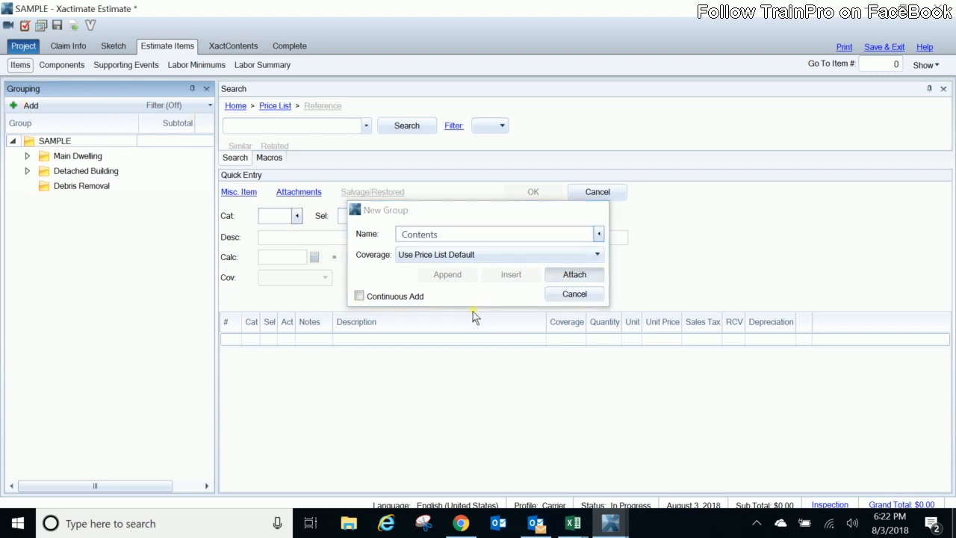
left_click(27, 170)
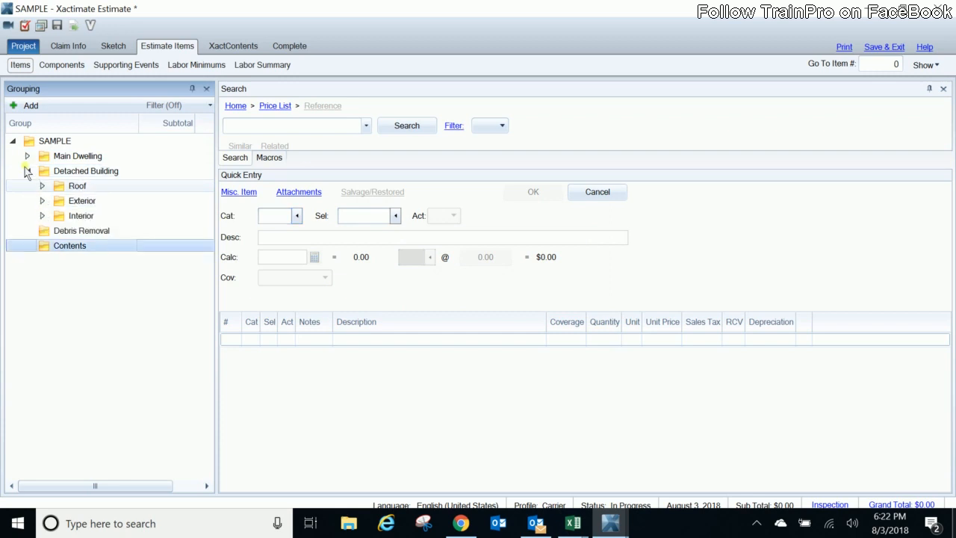
left_click(26, 157)
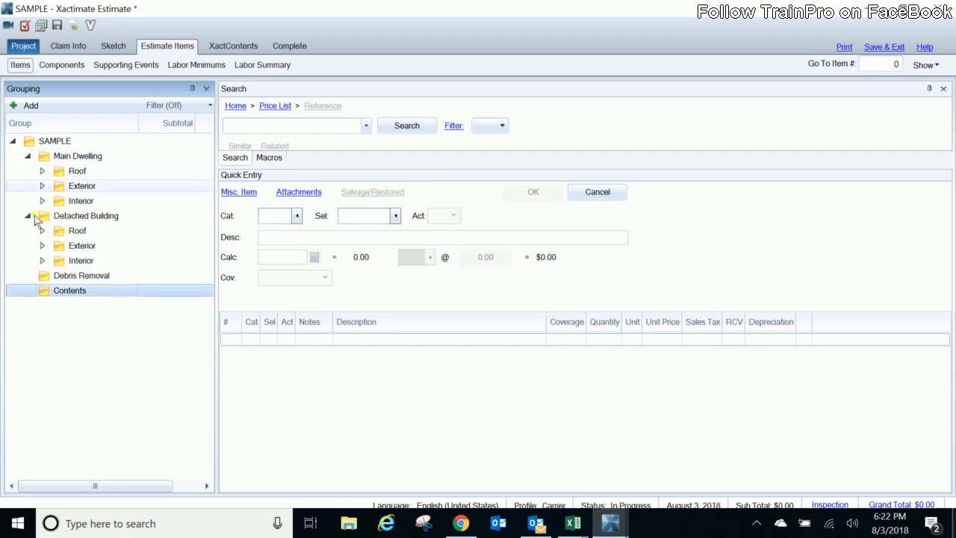